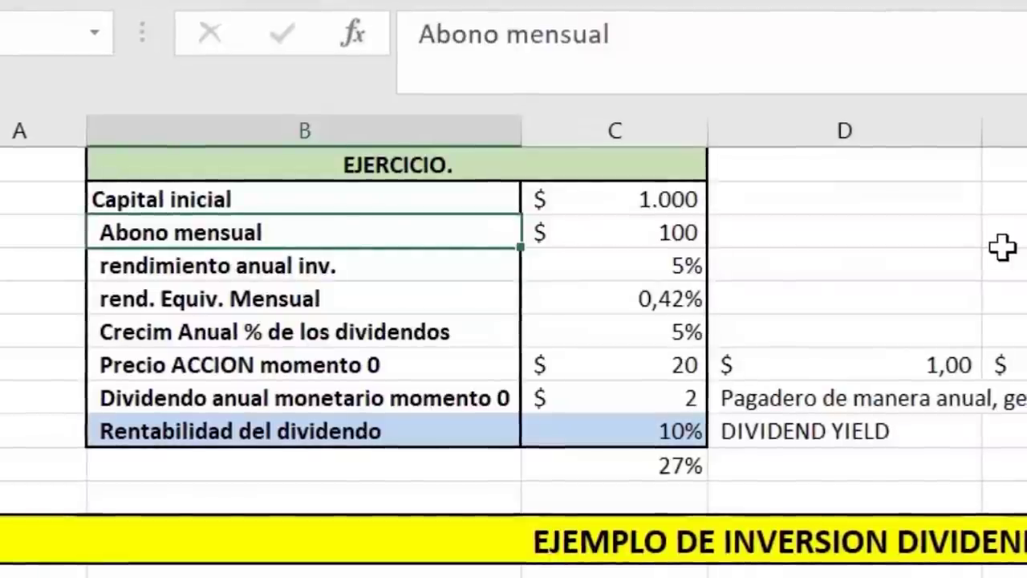
# Review the EJERCICIO assumptions from rendimiento anual inv. through Rentabilidad del dividendo, including the monthly return and dividend yield formulas
pyautogui.press('Down')
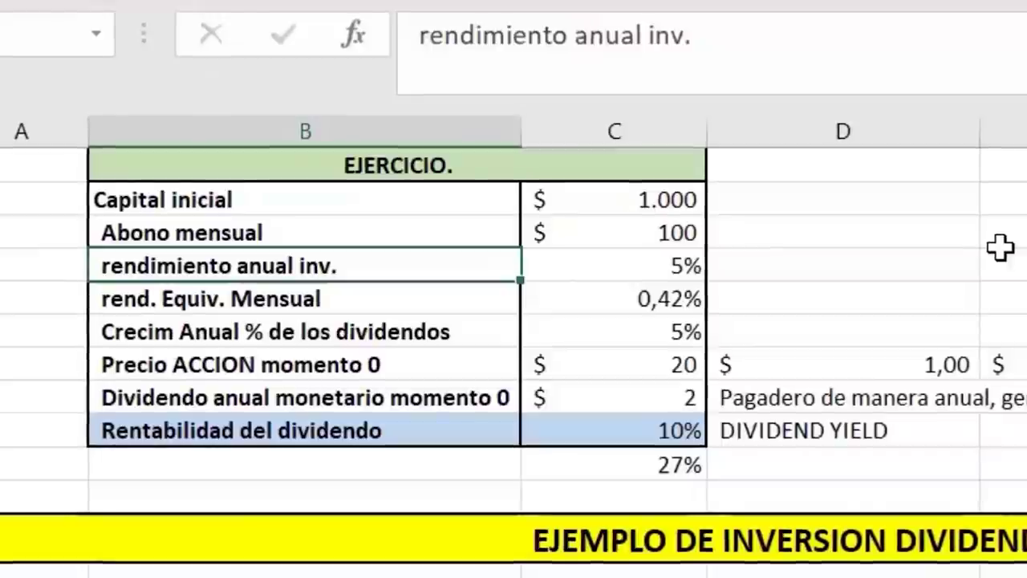
pyautogui.press('Right')
pyautogui.press('Down')
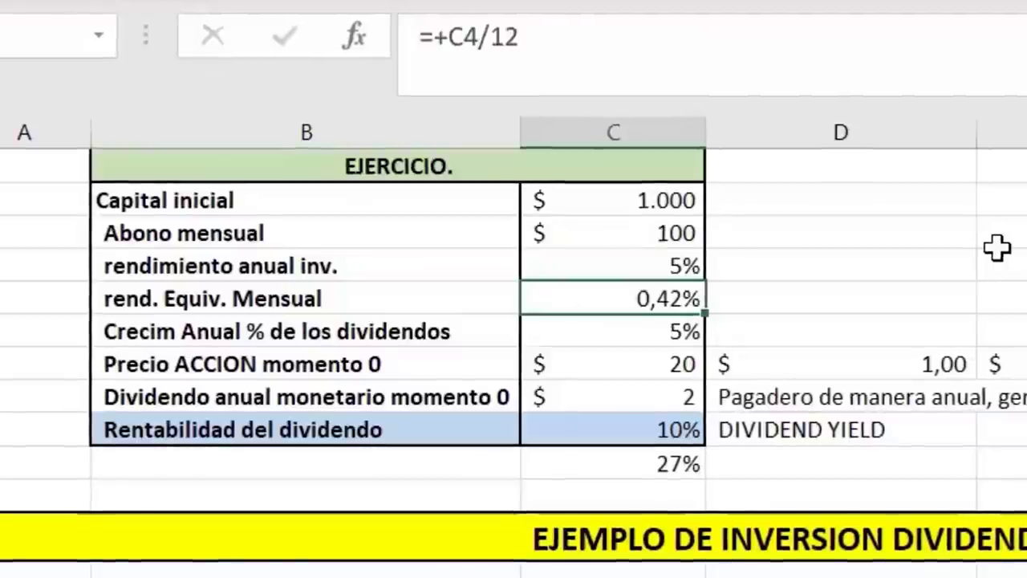
pyautogui.press('Down')
pyautogui.press('Left')
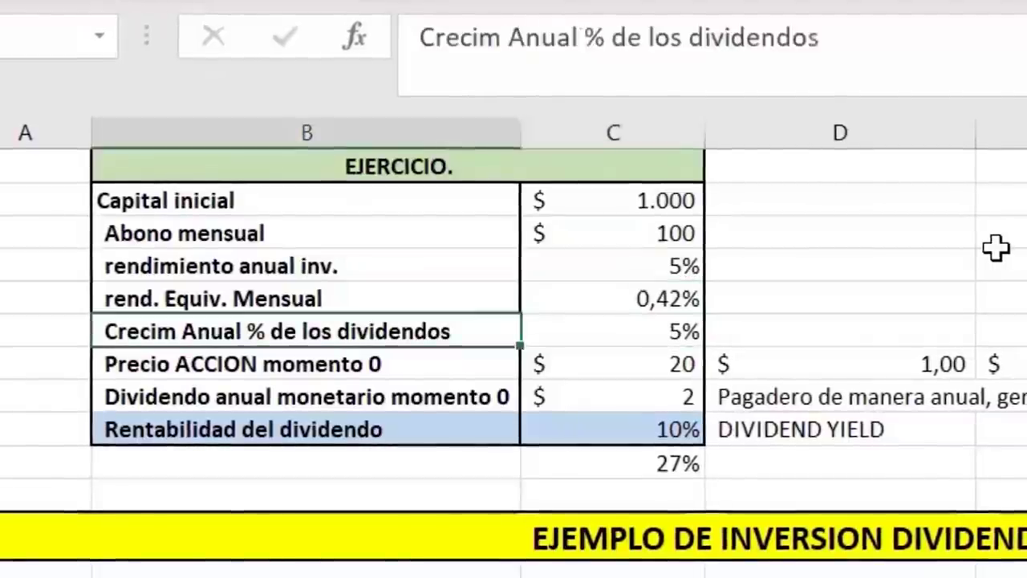
pyautogui.press('Right')
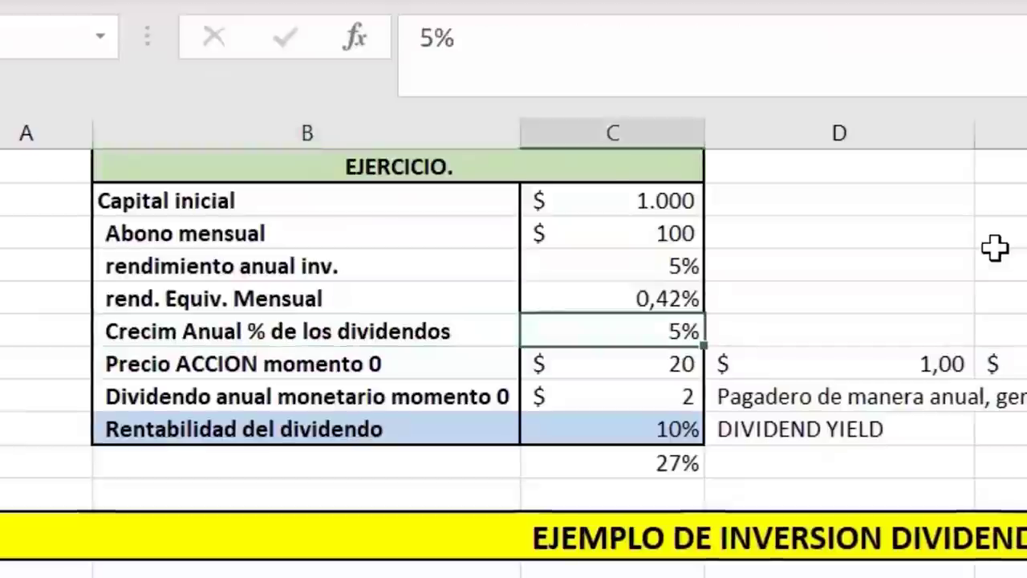
pyautogui.press('Down')
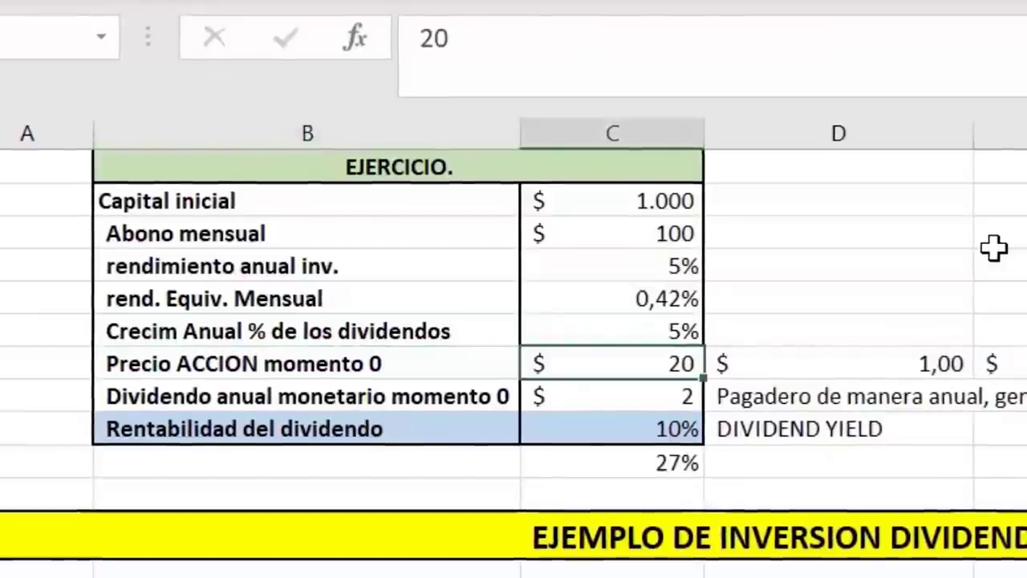
pyautogui.press('Left')
pyautogui.press('Left')
pyautogui.press('Right')
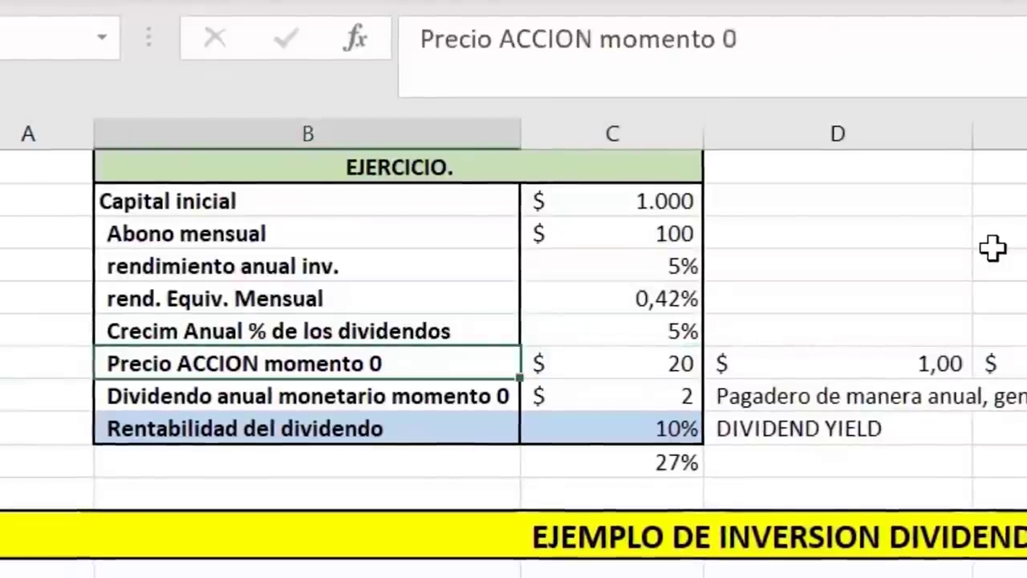
pyautogui.press('Right')
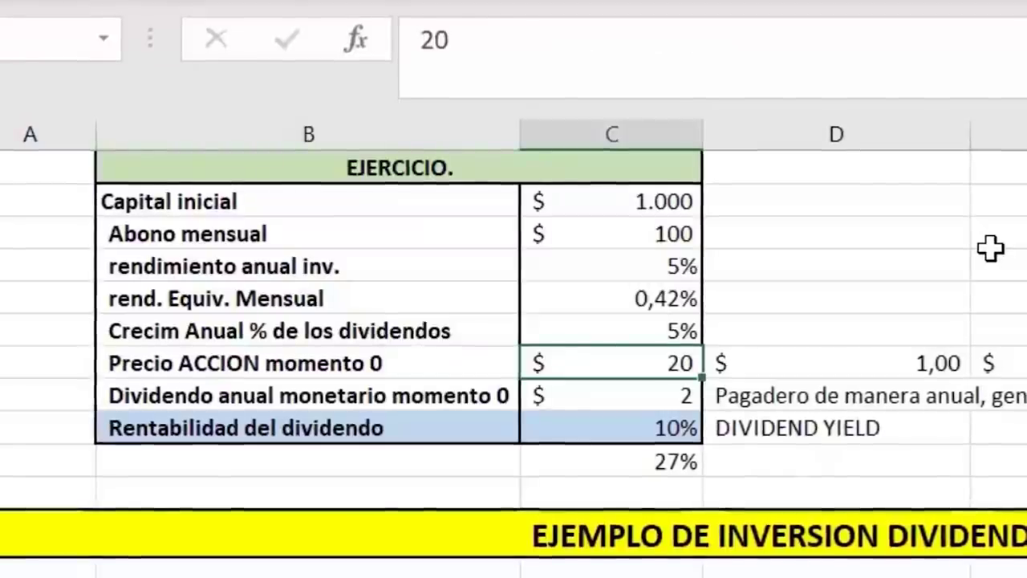
pyautogui.press('Down')
pyautogui.press('Left')
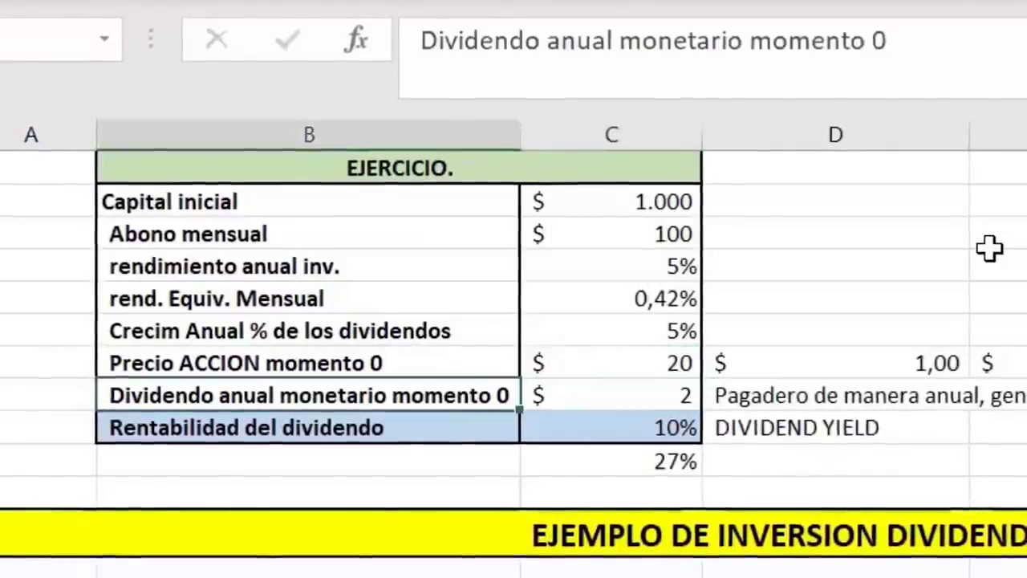
pyautogui.press('Right')
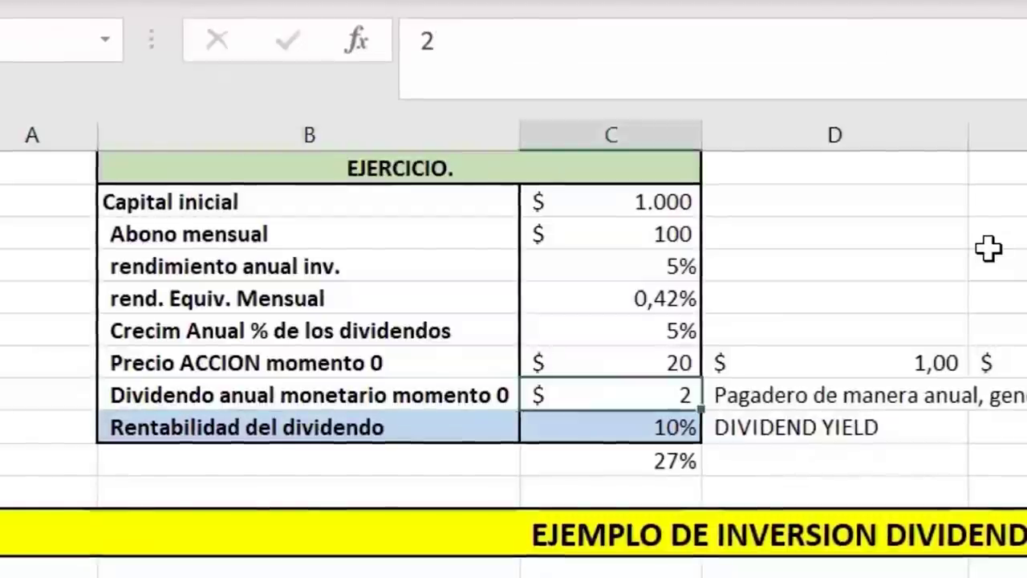
pyautogui.press('Down')
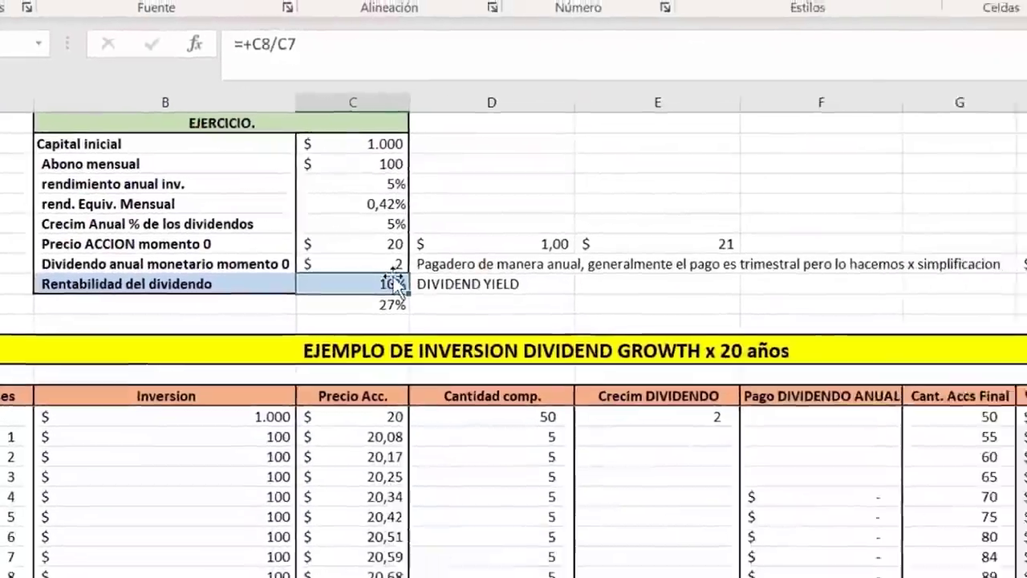
# Examine the starting row of the dividend growth table, from Inversion across to the Vlr de MERCADO formula and its referenced cells
pyautogui.click(376, 452)
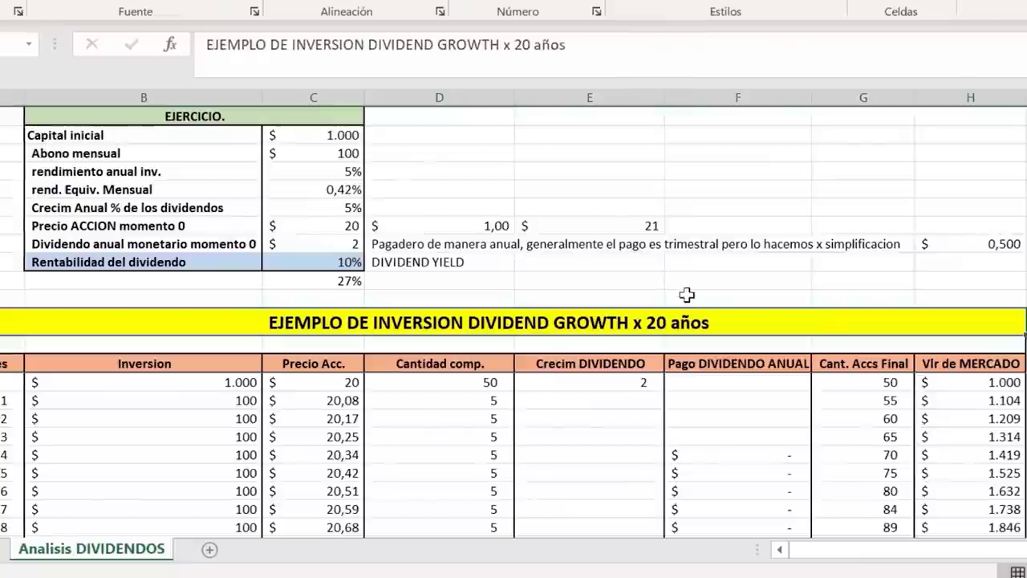
pyautogui.press('Down')
pyautogui.press('Down')
pyautogui.press('Down')
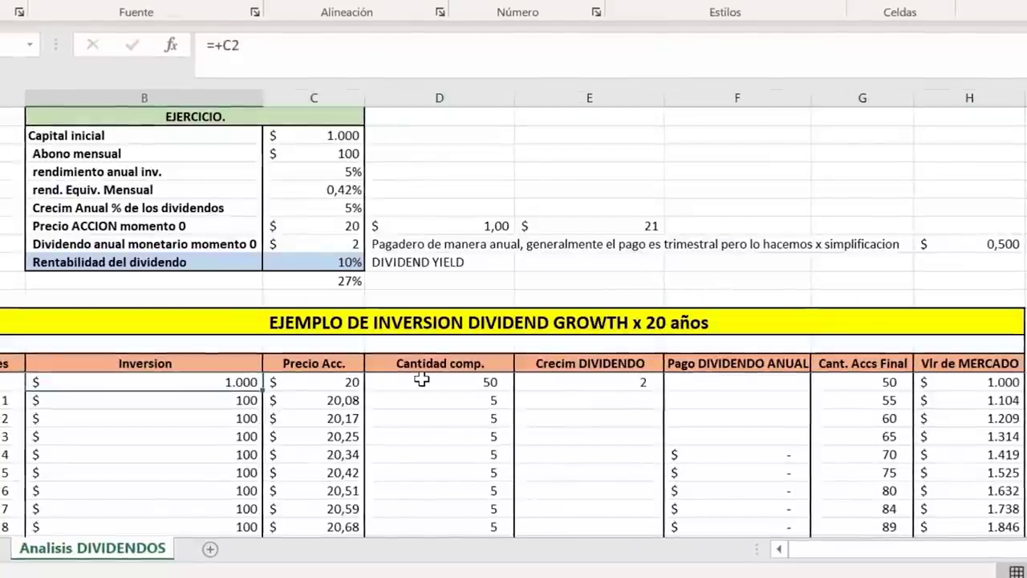
pyautogui.press('Left')
pyautogui.press('Right')
pyautogui.press('Right')
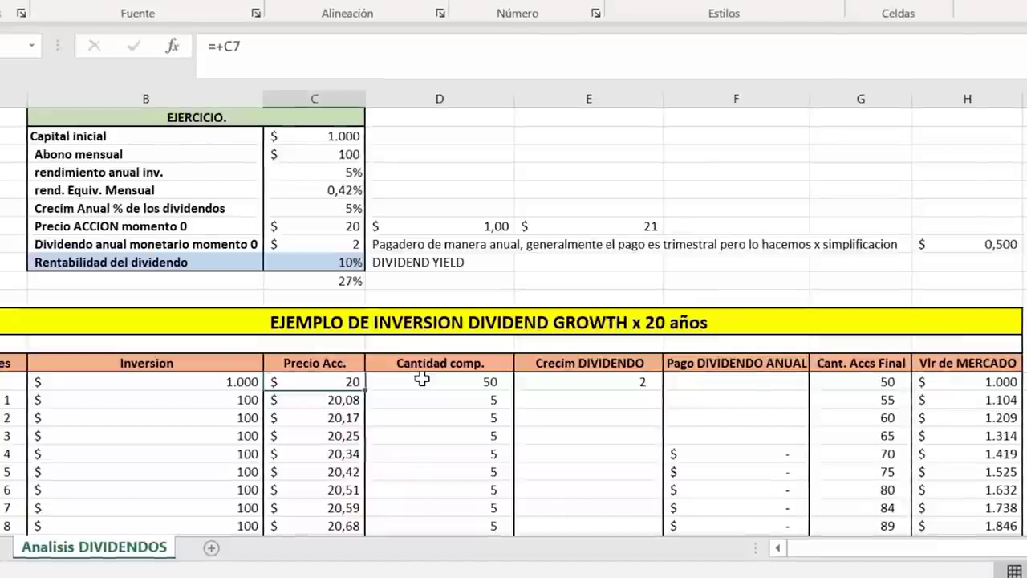
pyautogui.press('Right')
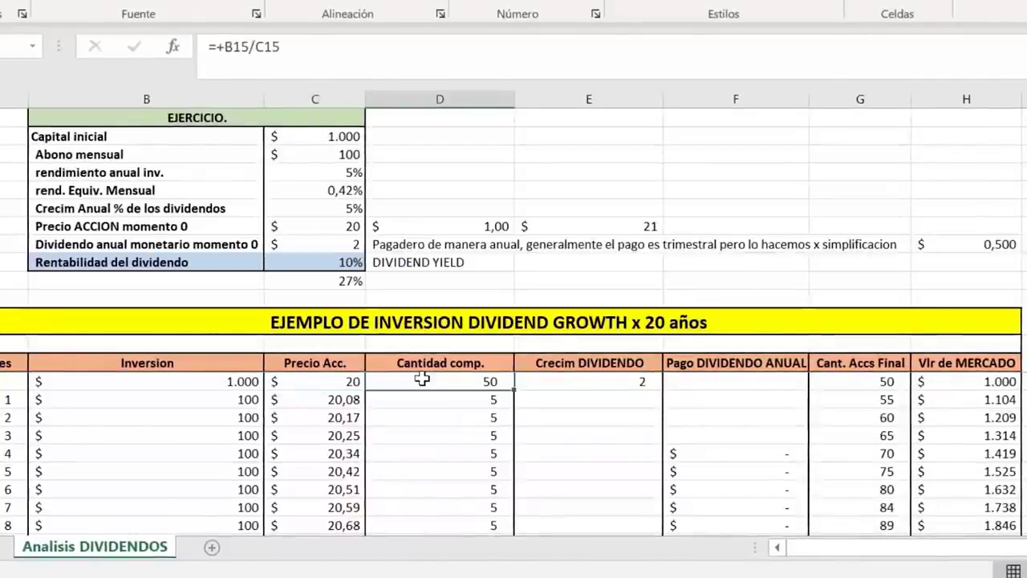
pyautogui.press('Right')
pyautogui.press('Right')
pyautogui.press('Right')
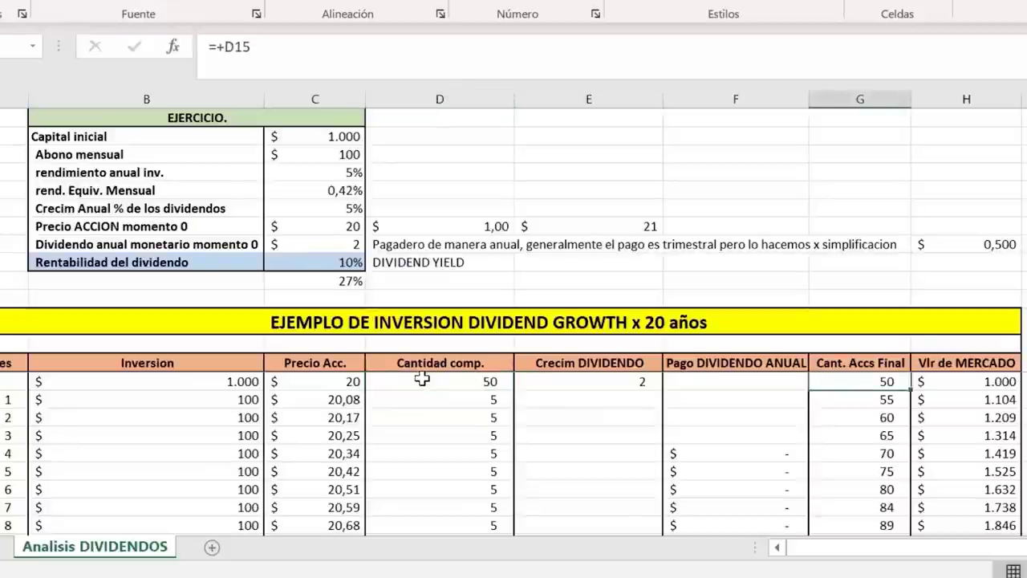
pyautogui.press('Right')
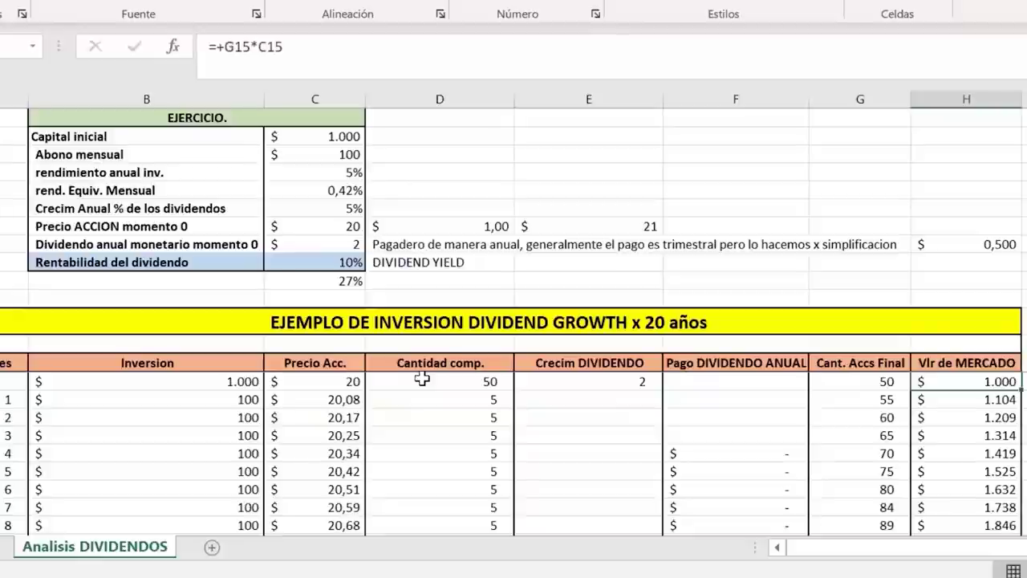
pyautogui.doubleClick(944, 382)
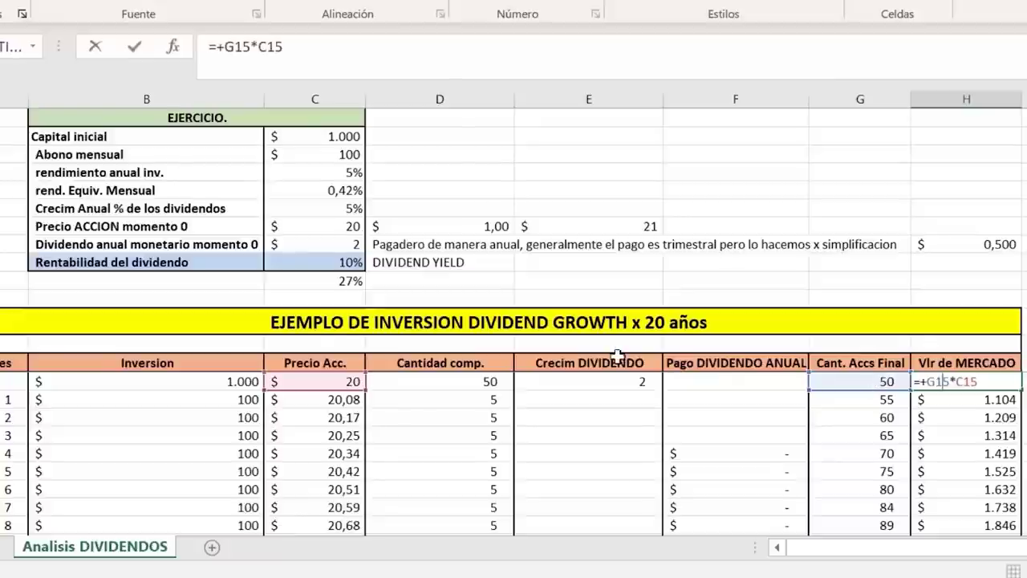
pyautogui.click(326, 377)
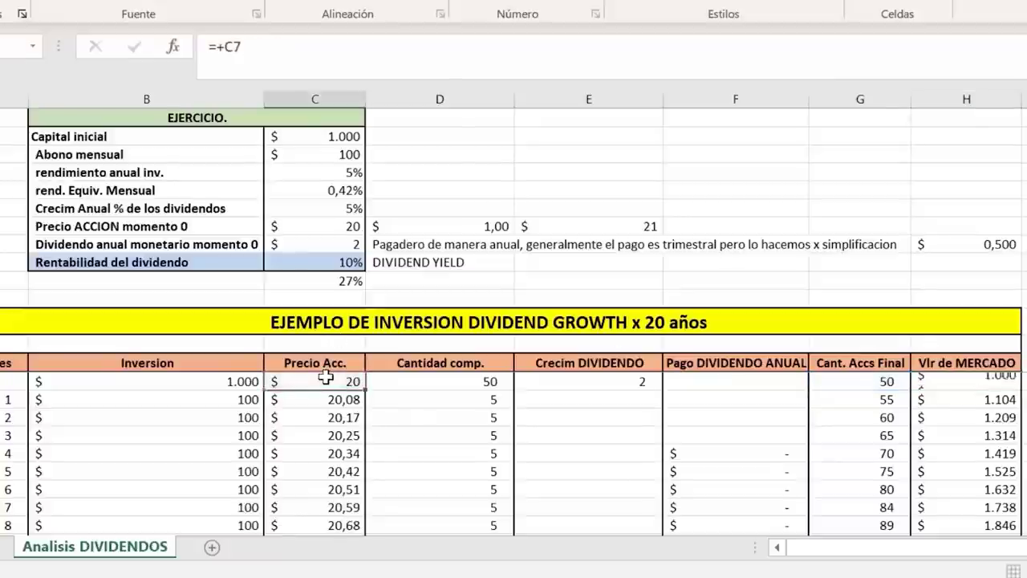
# Inspect the month 1 Precio Acc. formula alongside the annual and equivalent monthly return assumptions
pyautogui.press('Down')
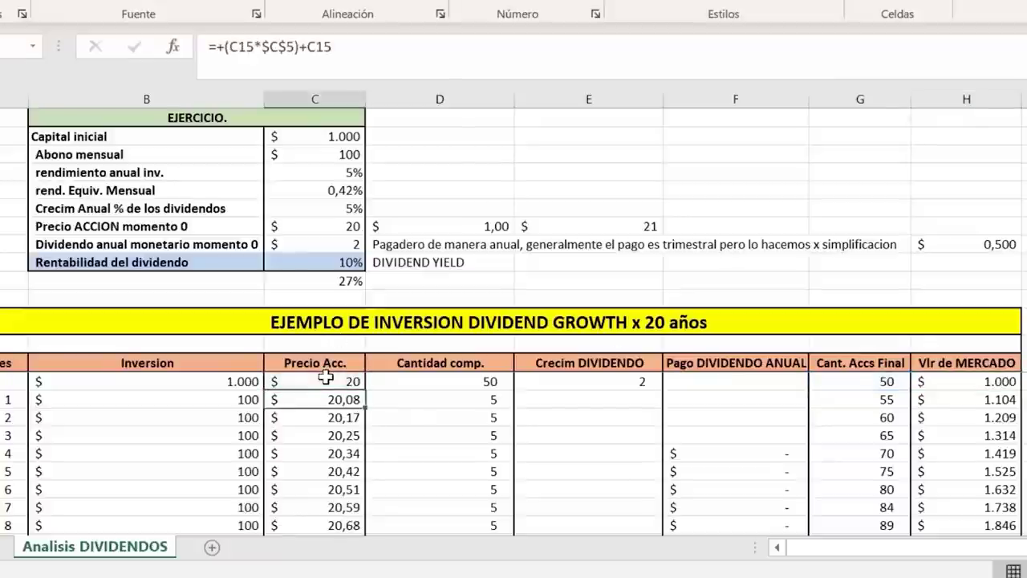
pyautogui.press('Left')
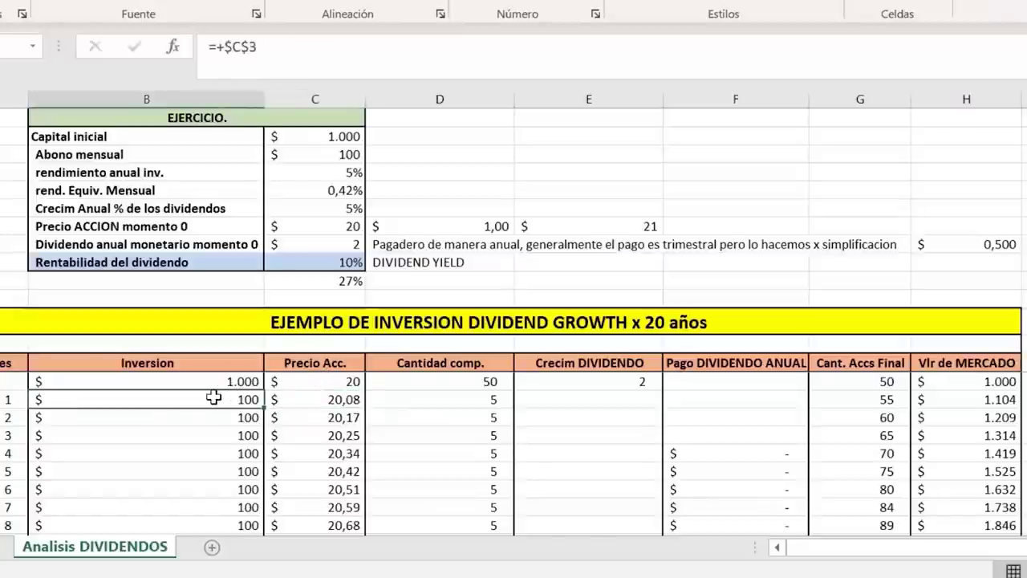
pyautogui.click(287, 396)
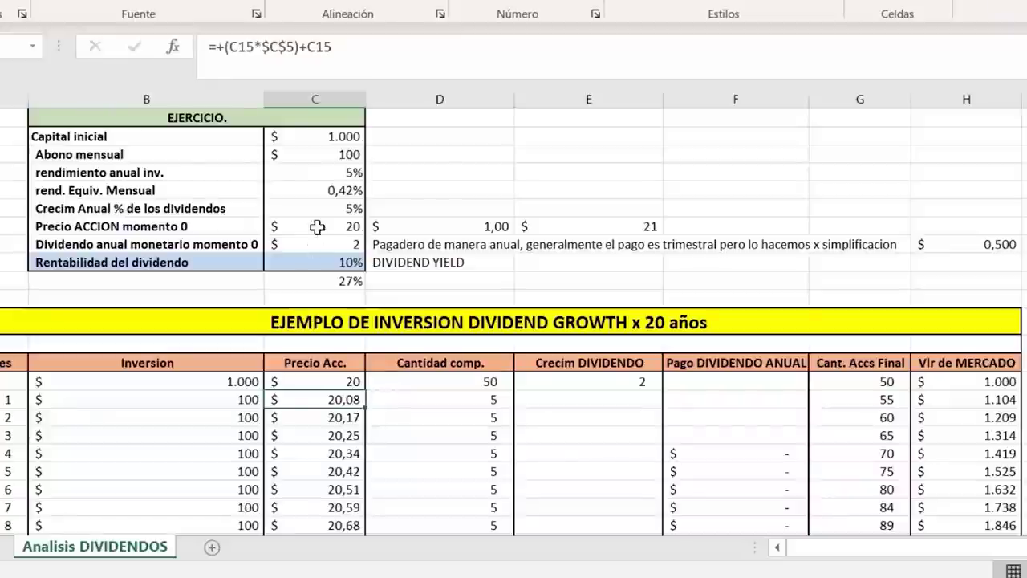
pyautogui.click(325, 173)
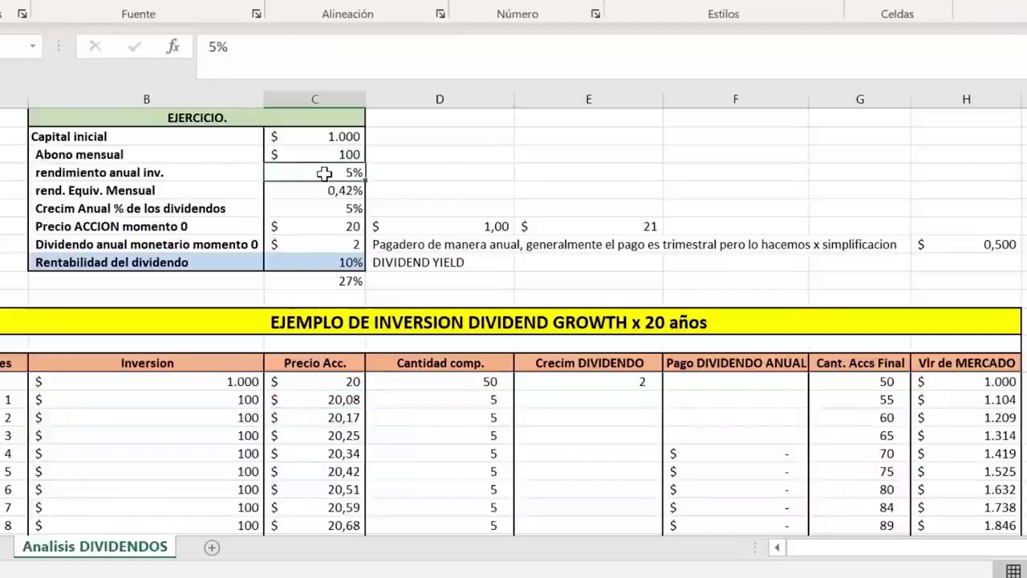
pyautogui.click(314, 188)
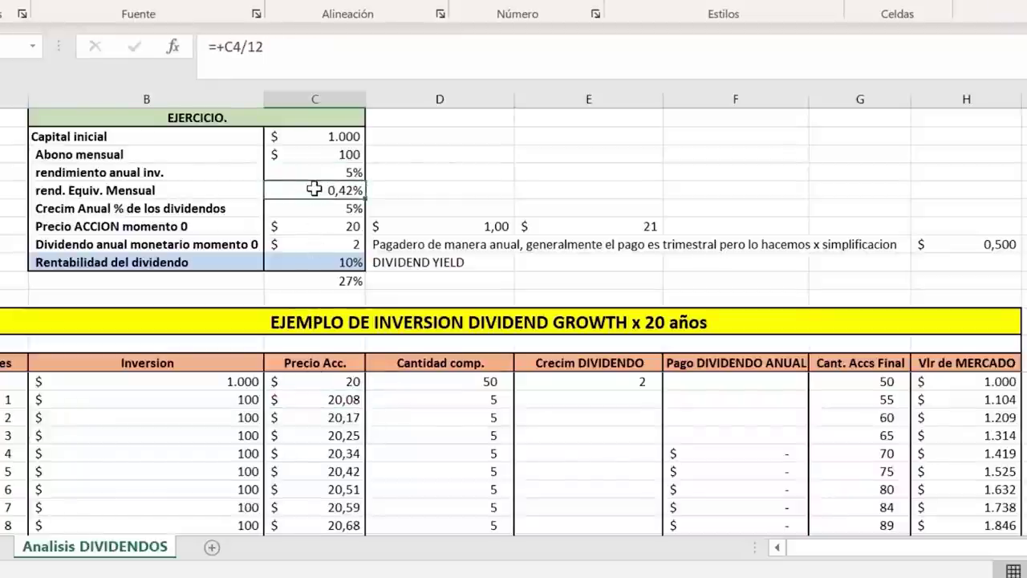
pyautogui.doubleClick(330, 399)
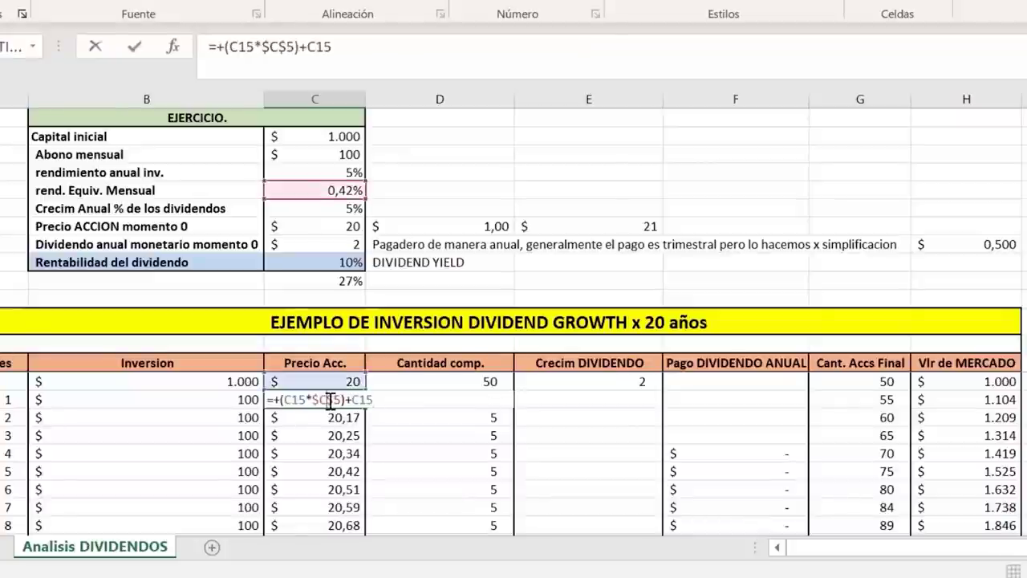
pyautogui.press('Escape')
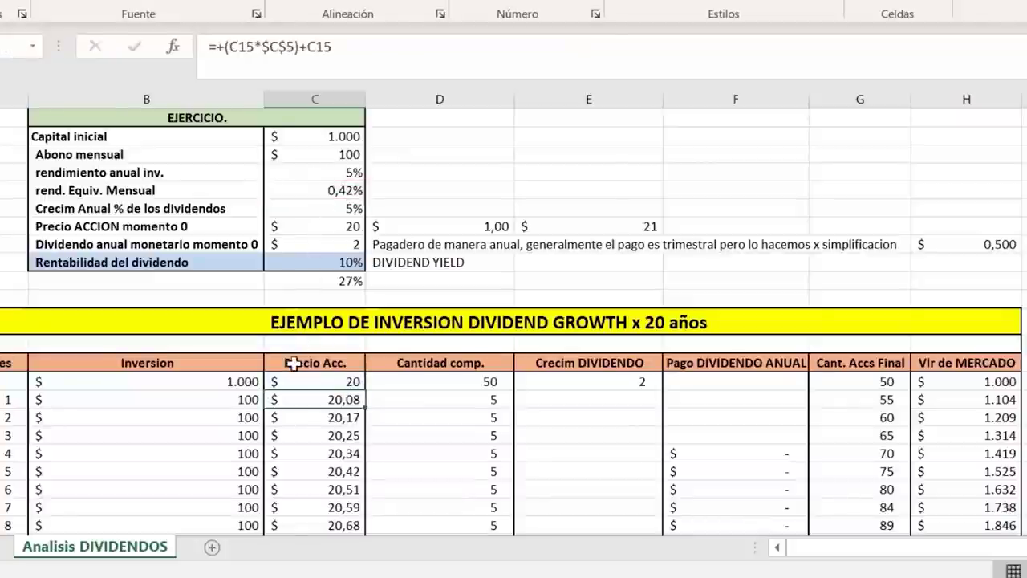
# Examine the month 1 formulas for Inversion, Cantidad comp., Cant. Accs Final and Vlr de MERCADO
pyautogui.click(205, 401)
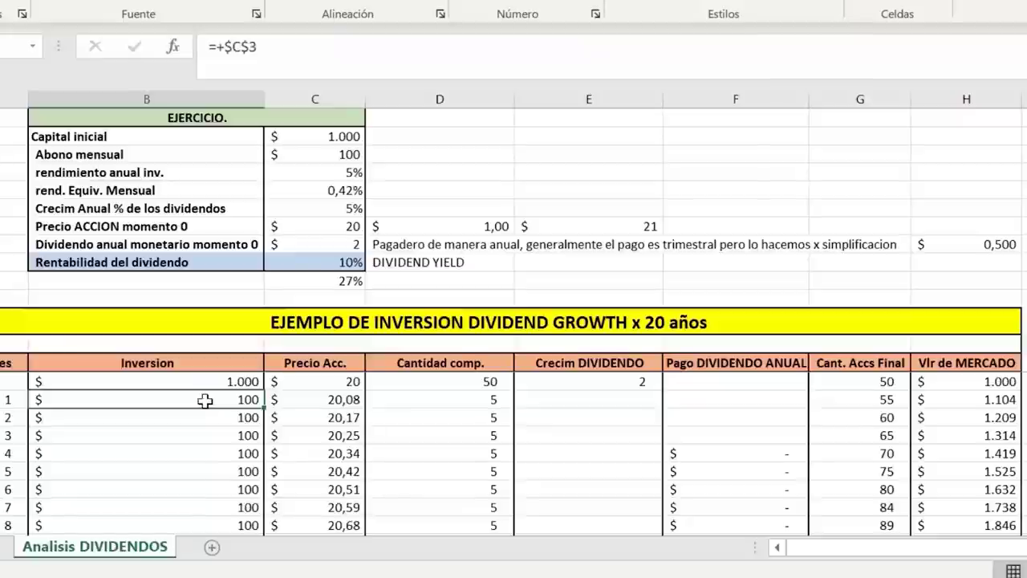
pyautogui.press('Right')
pyautogui.press('Right')
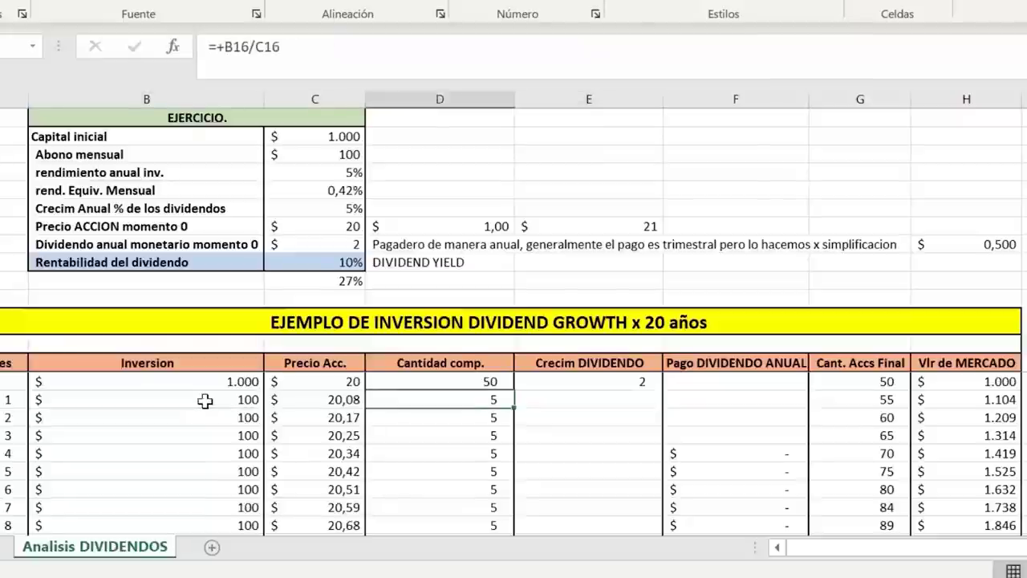
pyautogui.press('Right')
pyautogui.press('Right')
pyautogui.press('Right')
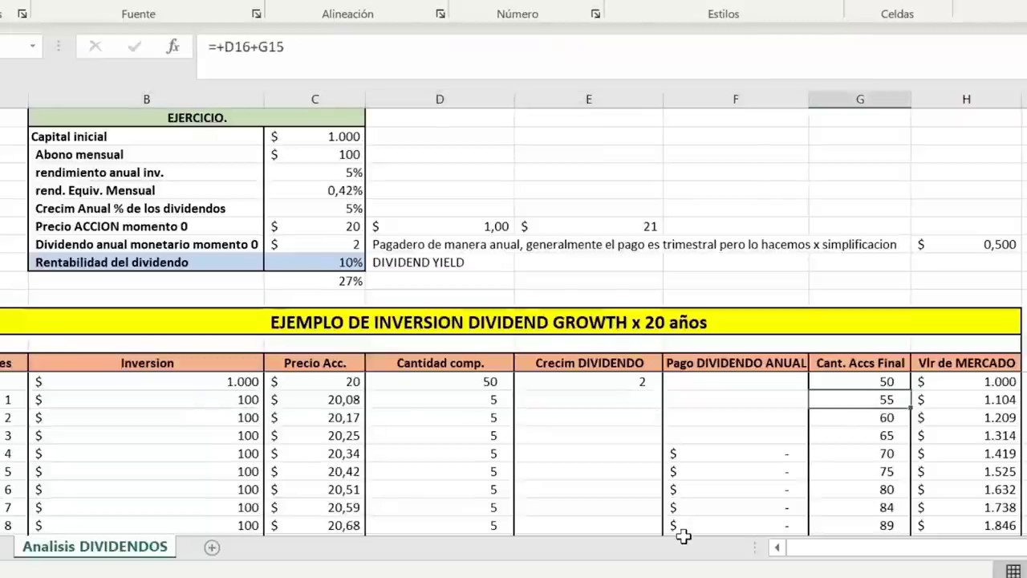
pyautogui.doubleClick(849, 400)
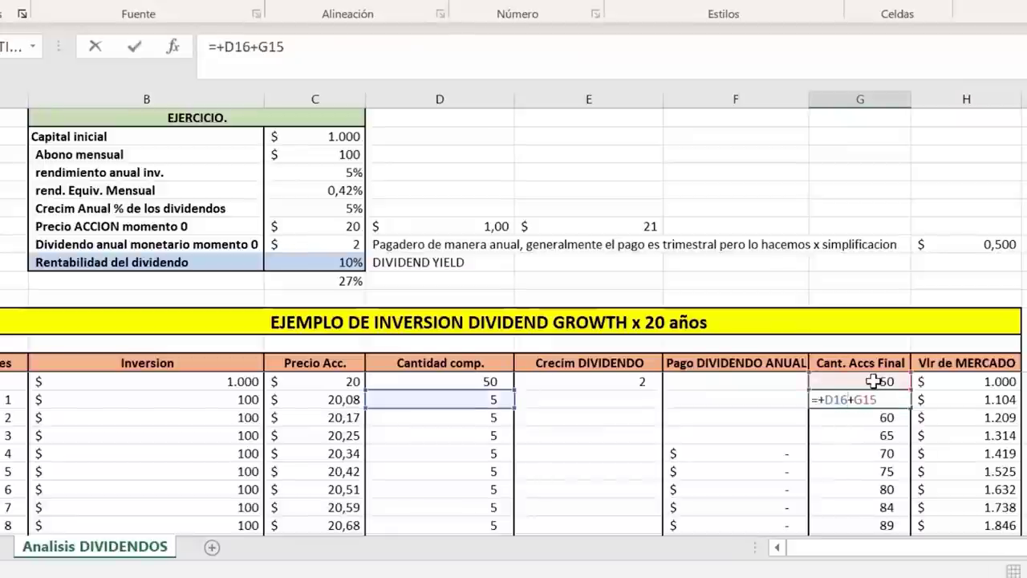
pyautogui.press('Escape')
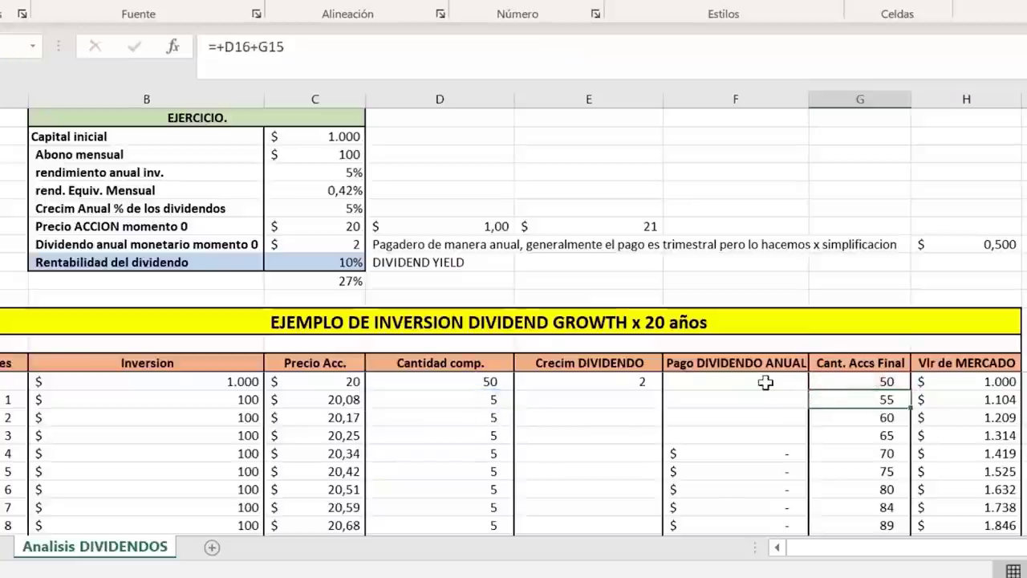
pyautogui.click(983, 395)
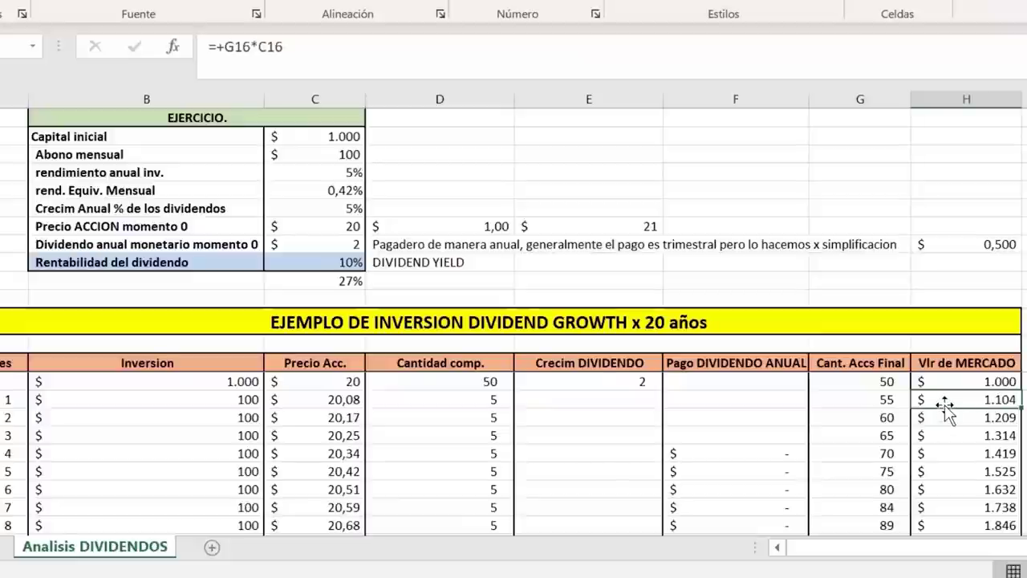
# Check how the Cant. Accs Final, Inversion and Precio Acc. formulas continue through months 2 to 7
pyautogui.click(881, 419)
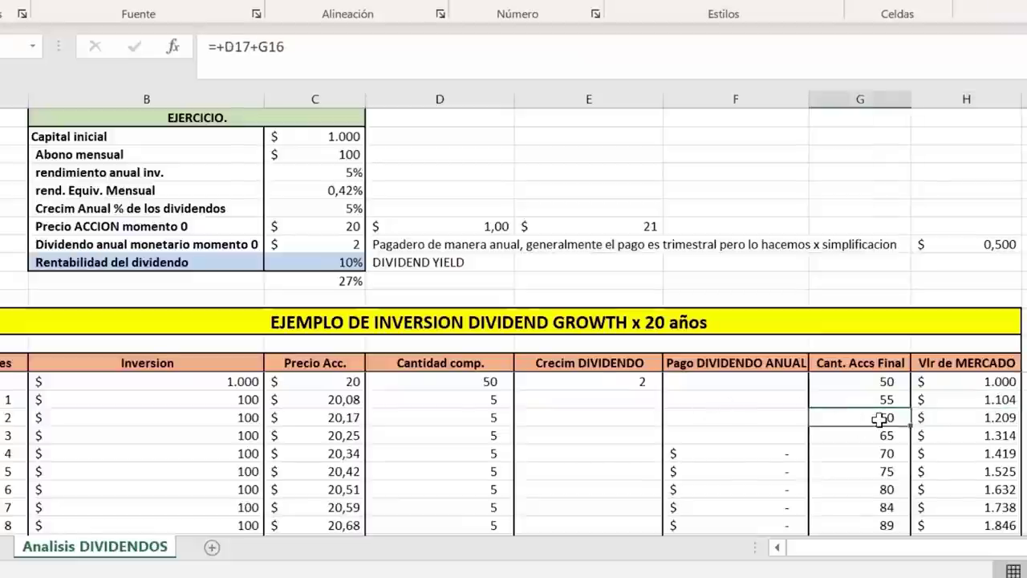
pyautogui.press('Left')
pyautogui.press('Left')
pyautogui.press('Left')
pyautogui.press('Left')
pyautogui.press('Left')
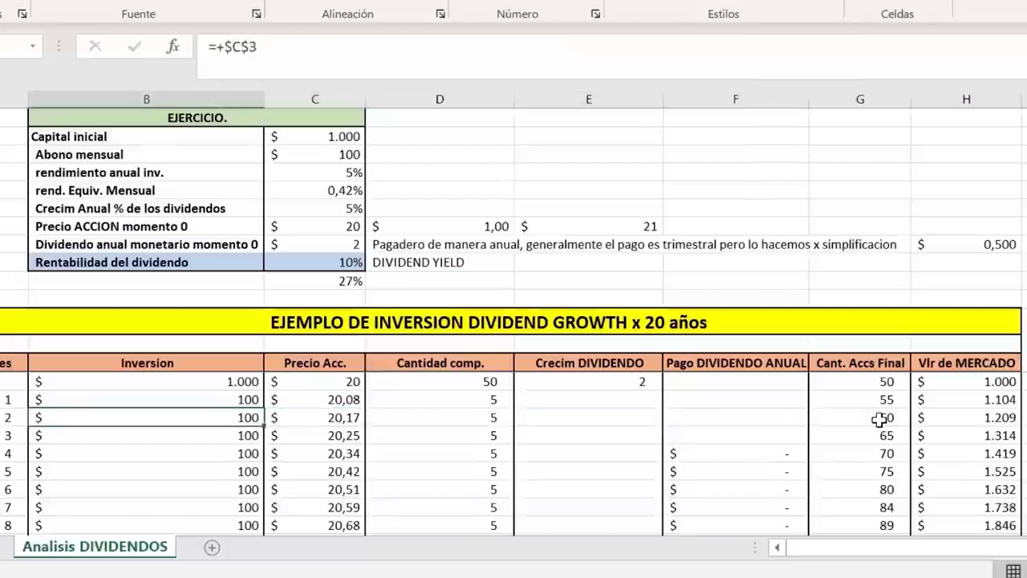
pyautogui.press('Down')
pyautogui.press('Down')
pyautogui.press('Down')
pyautogui.press('Down')
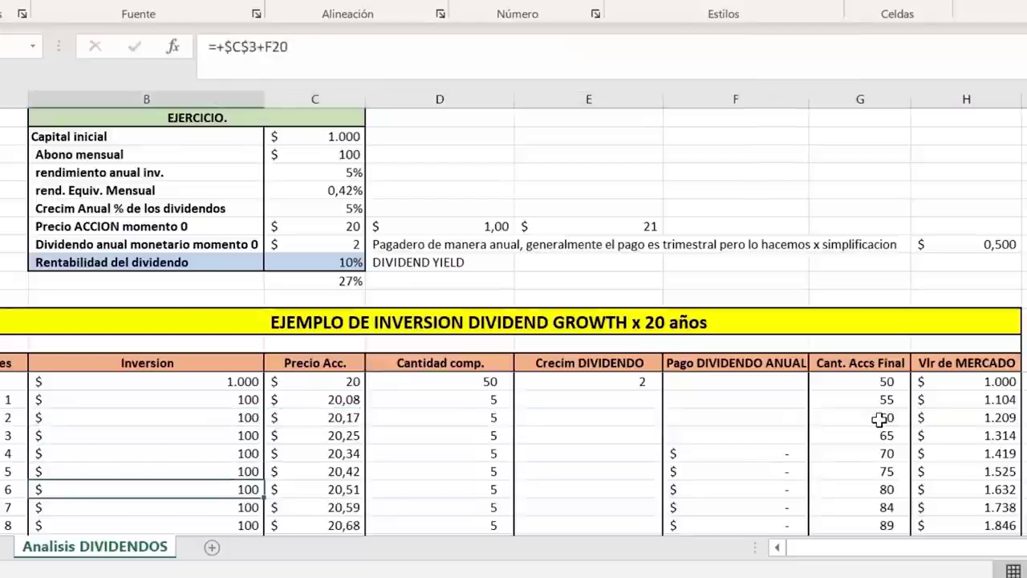
pyautogui.press('Right')
pyautogui.press('Down')
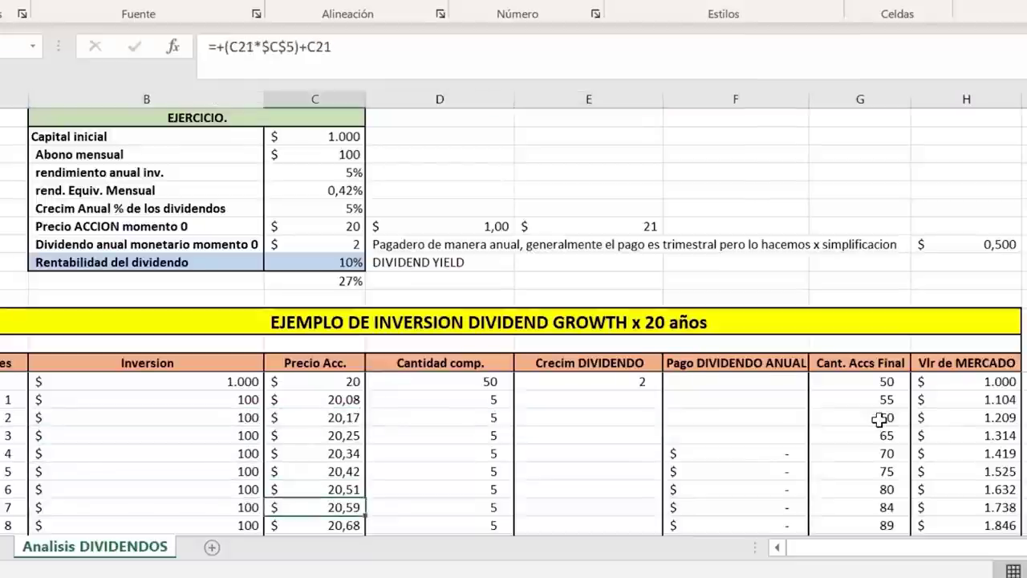
# Follow the Precio Acc. column down to month 12 and check its Crecim DIVIDENDO formula against the annual dividend growth assumption
pyautogui.press('Down')
pyautogui.press('Down')
pyautogui.press('Down')
pyautogui.press('Down')
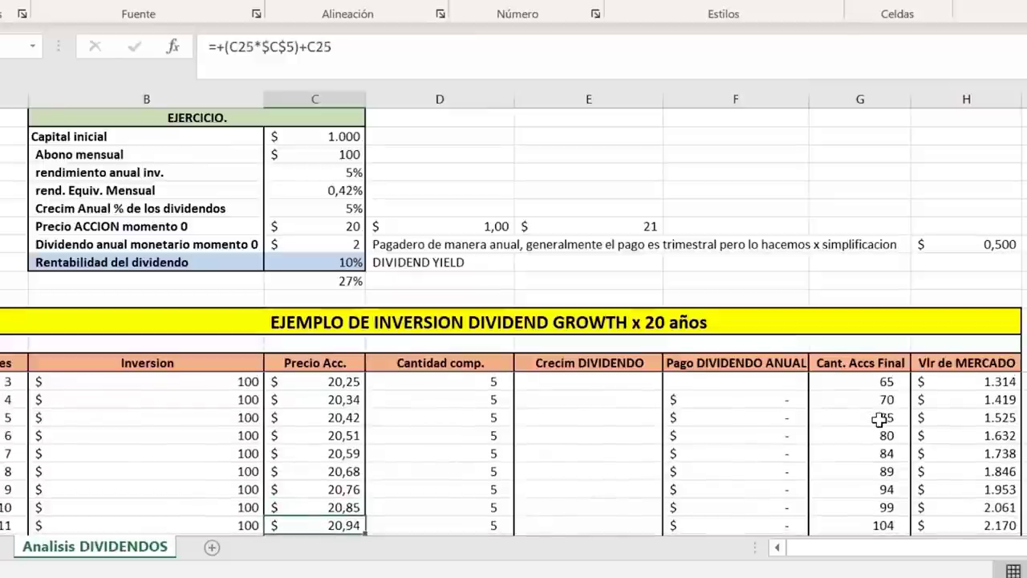
pyautogui.press('Down')
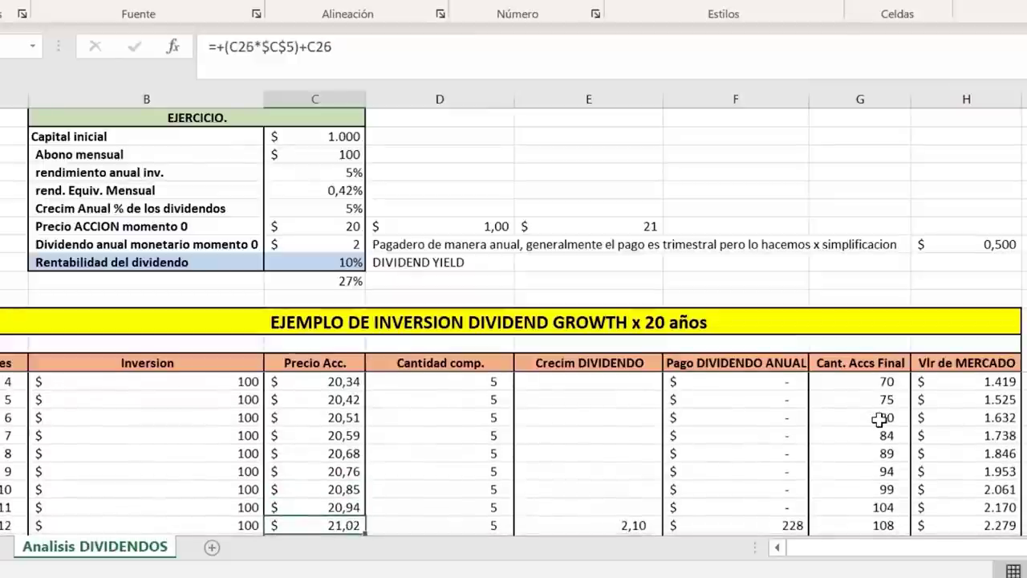
pyautogui.press('Right')
pyautogui.click(613, 508)
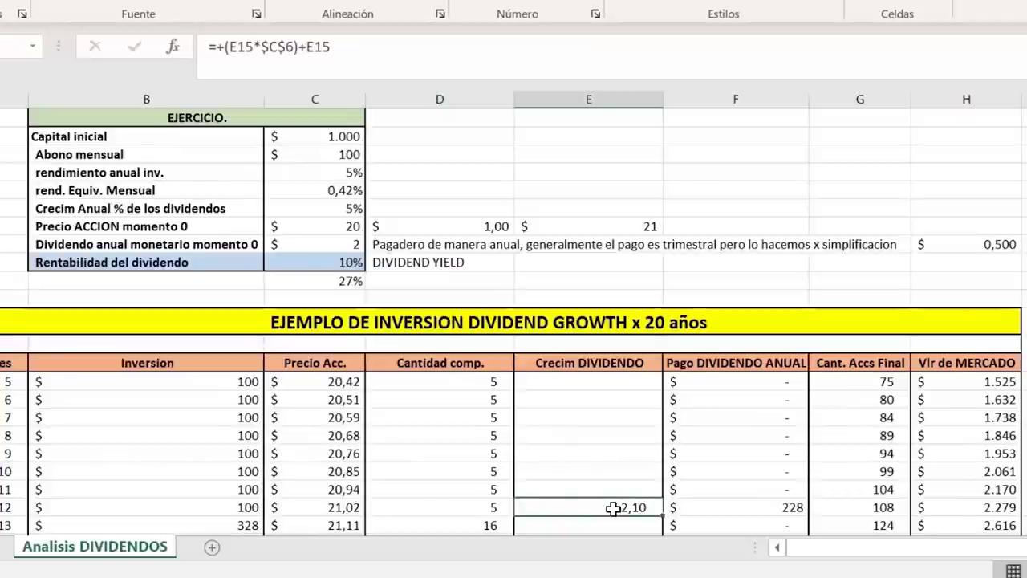
pyautogui.click(325, 206)
# Examine the month 12 Pago DIVIDENDO ANUAL and Vlr de MERCADO formulas along with the cells they reference
pyautogui.click(767, 502)
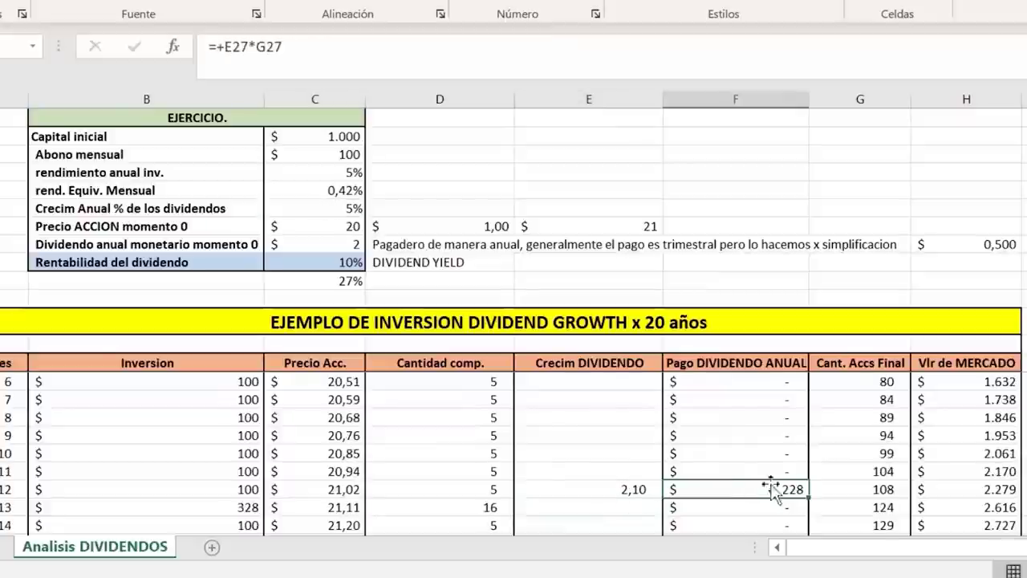
pyautogui.doubleClick(752, 489)
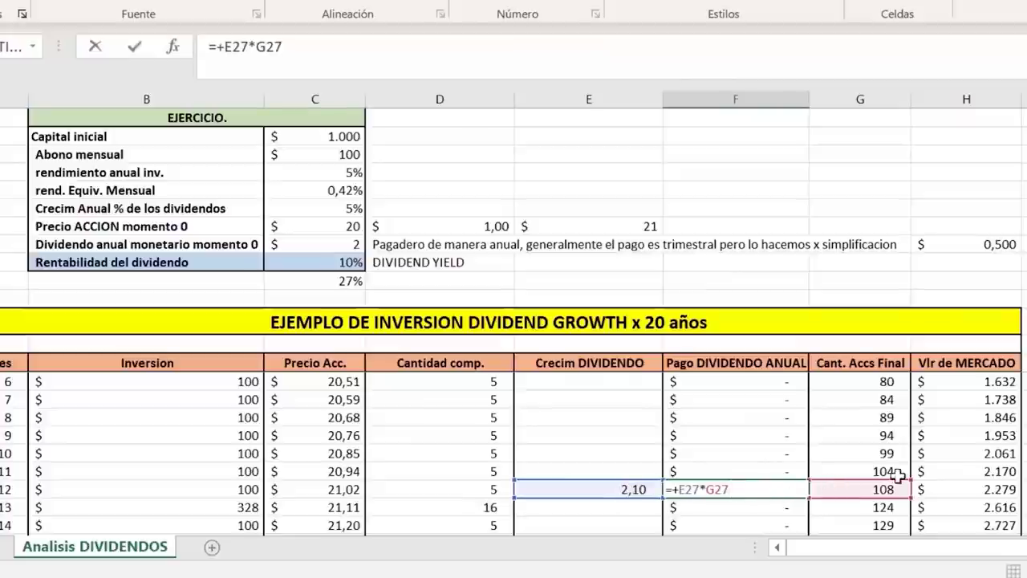
pyautogui.press('Escape')
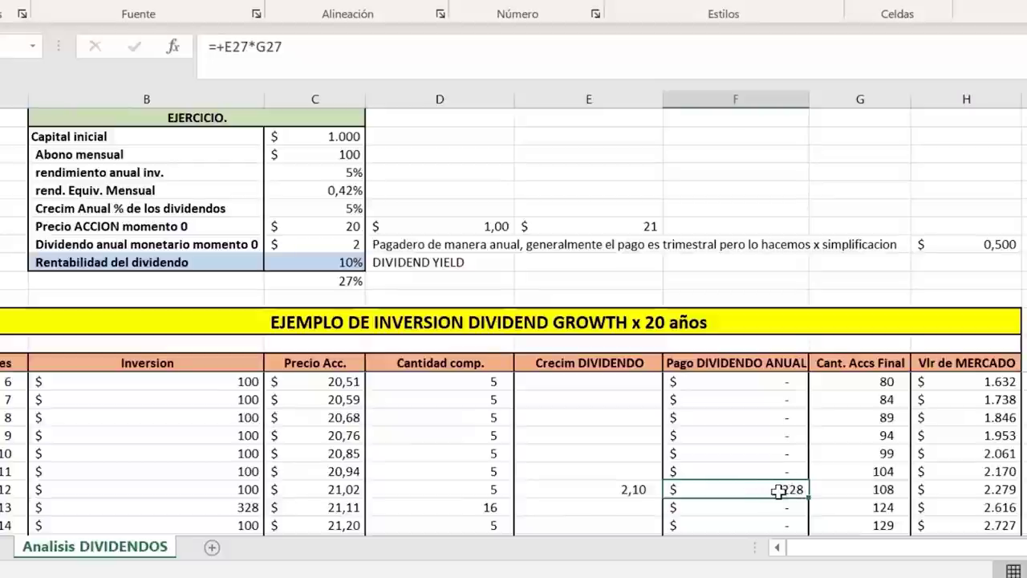
pyautogui.click(980, 486)
pyautogui.doubleClick(979, 487)
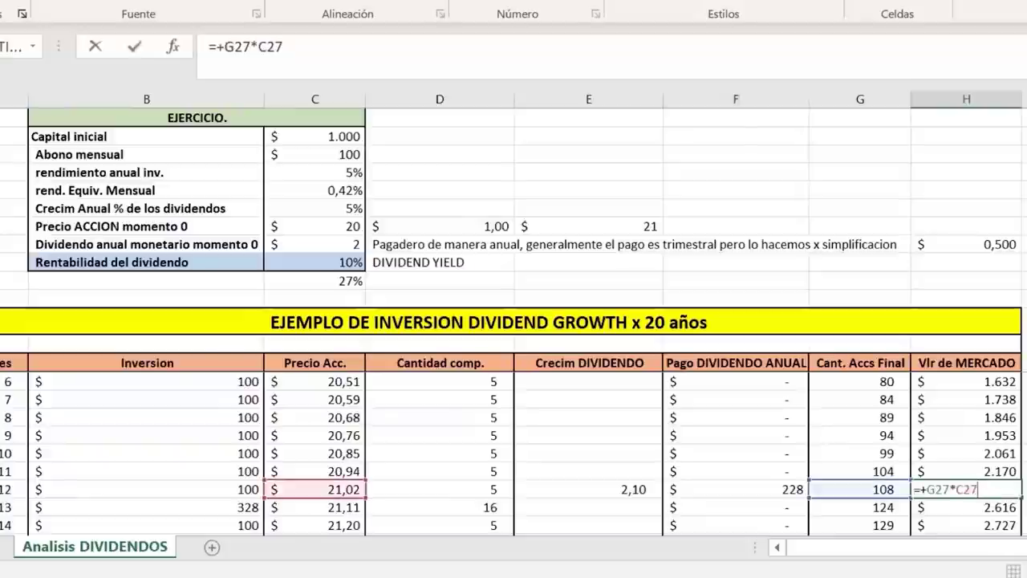
pyautogui.press('Escape')
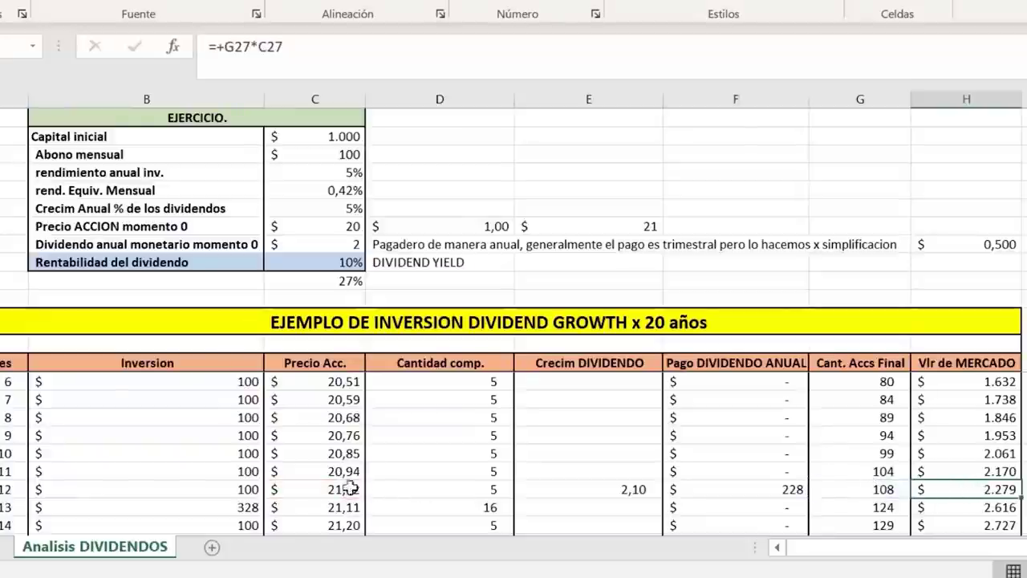
# Inspect how the month 13 Inversion formula combines the monthly contribution with the month 12 dividend payment
pyautogui.click(761, 488)
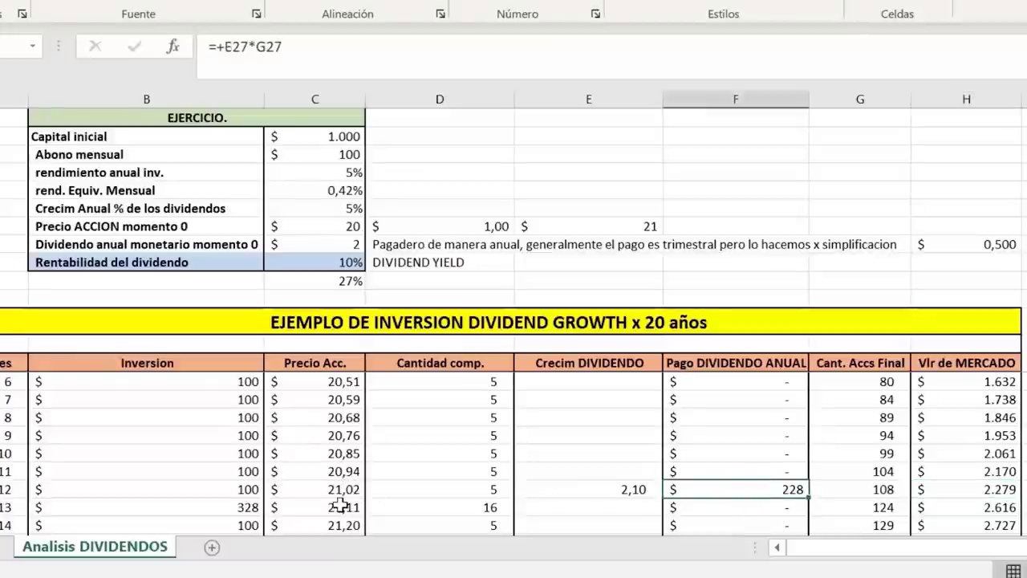
pyautogui.click(208, 504)
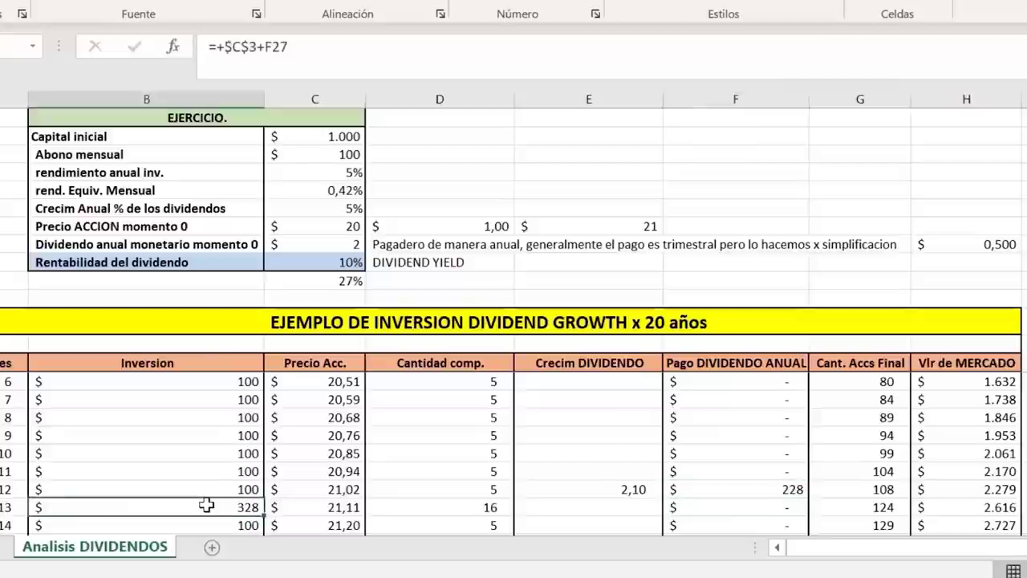
pyautogui.doubleClick(207, 504)
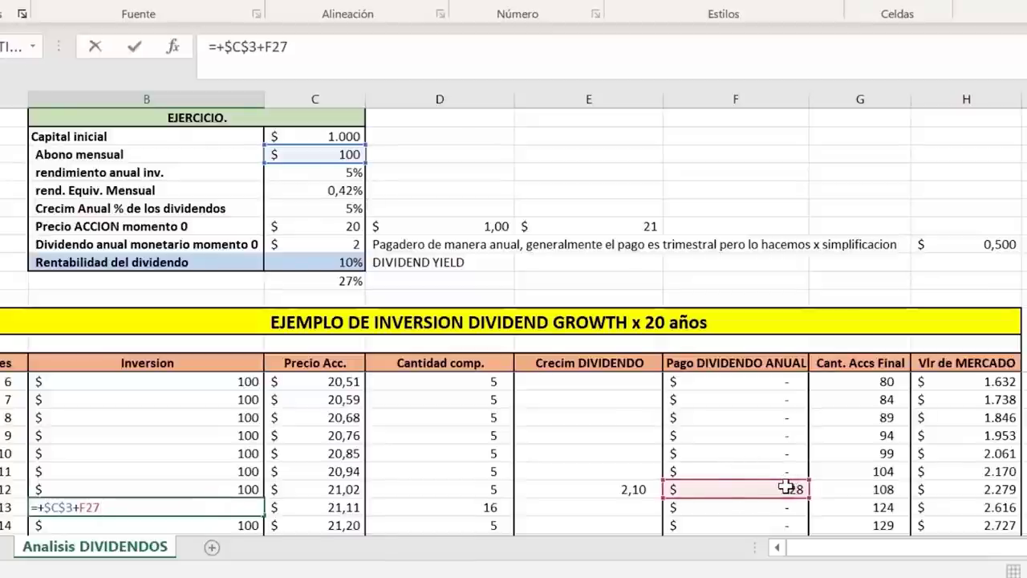
pyautogui.press('Return')
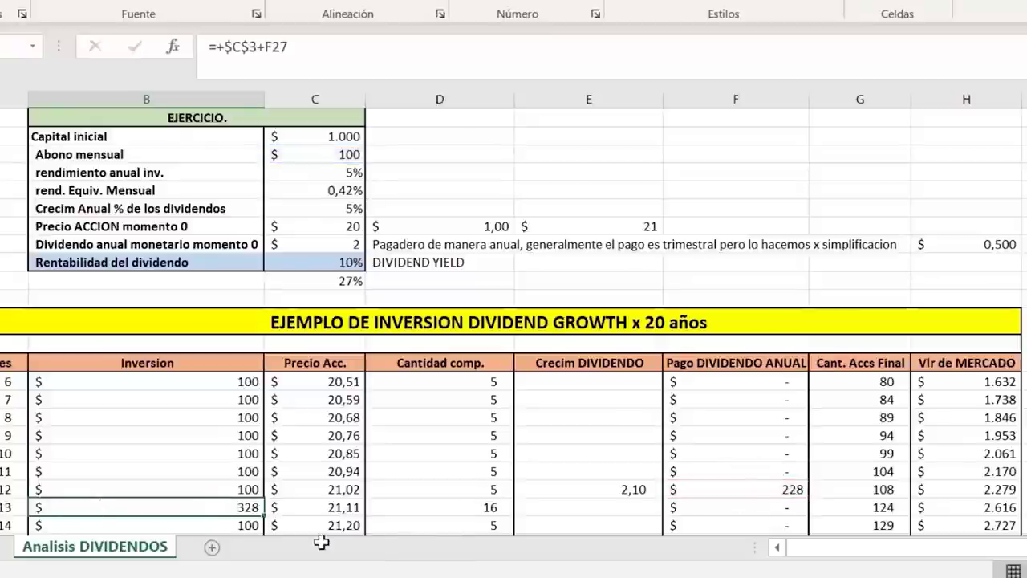
pyautogui.click(231, 507)
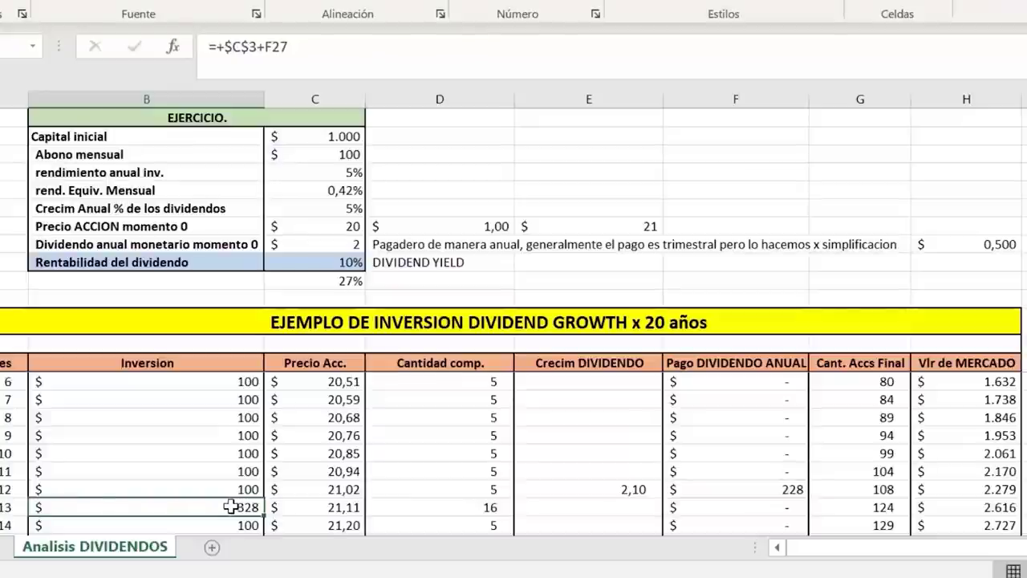
# Review the month 13 formulas for Precio Acc., Cantidad comp., Cant. Accs Final and Vlr de MERCADO, continuing to month 14
pyautogui.press('Right')
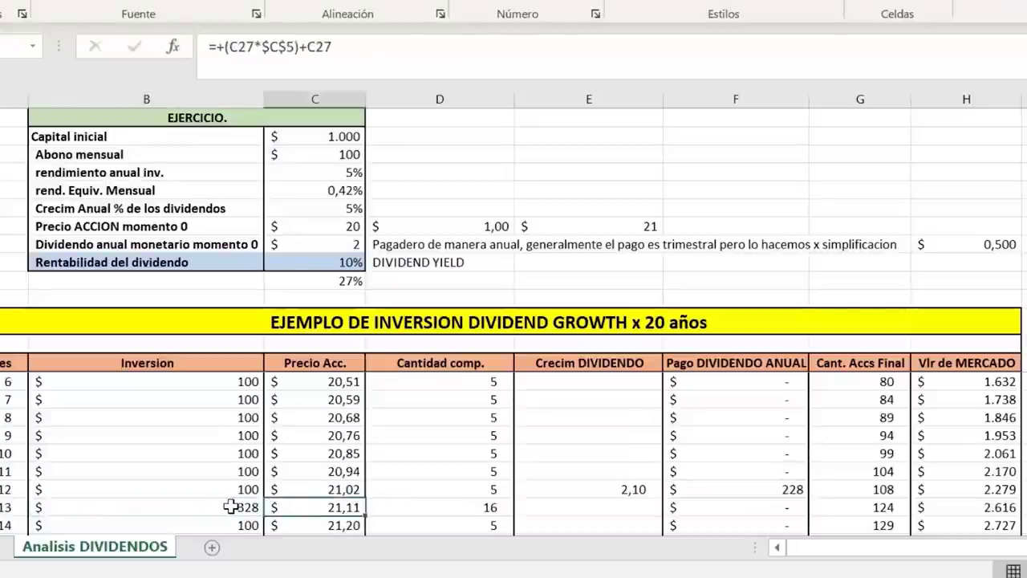
pyautogui.press('Right')
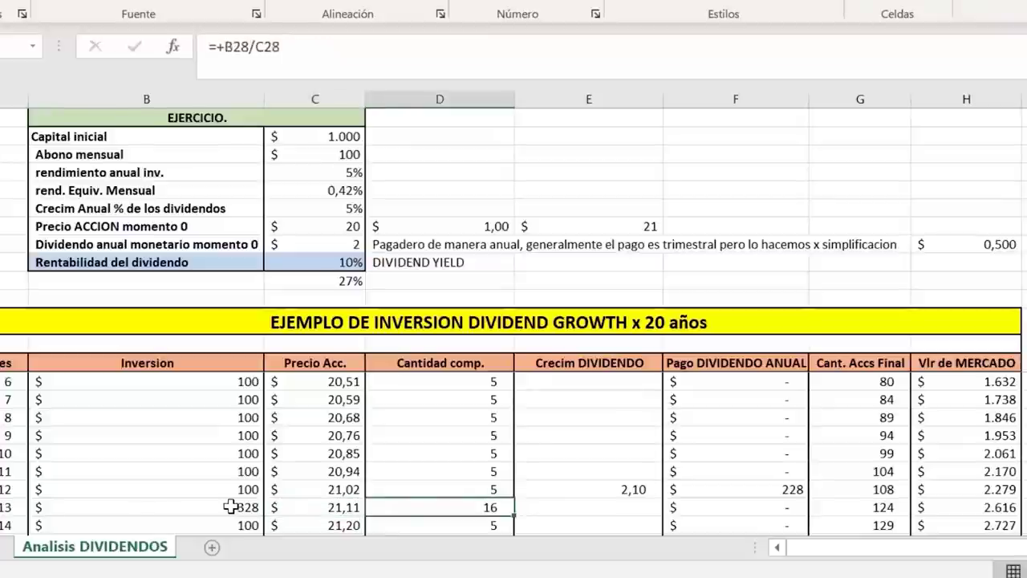
pyautogui.press('Right')
pyautogui.press('Right')
pyautogui.press('Right')
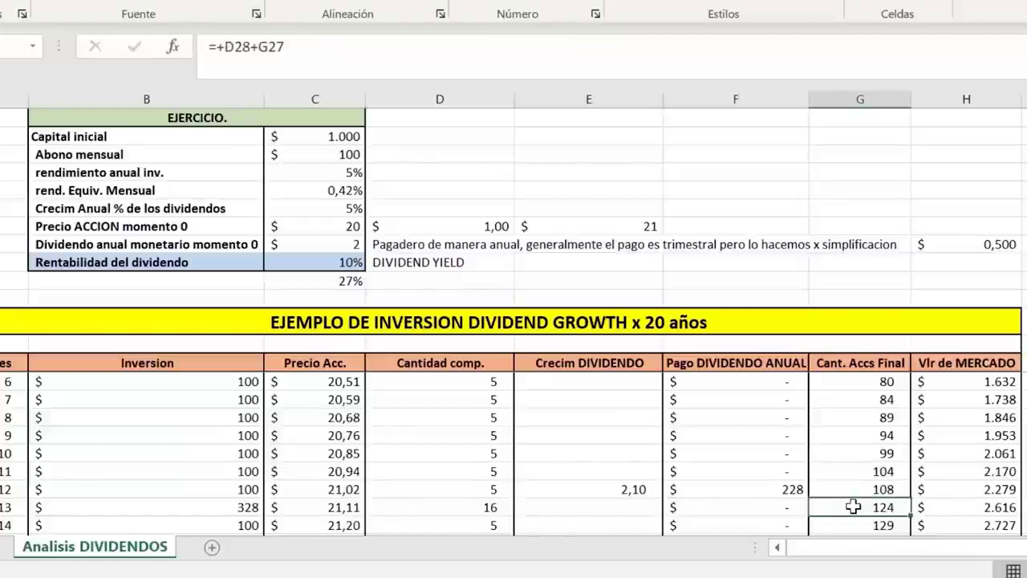
pyautogui.click(975, 508)
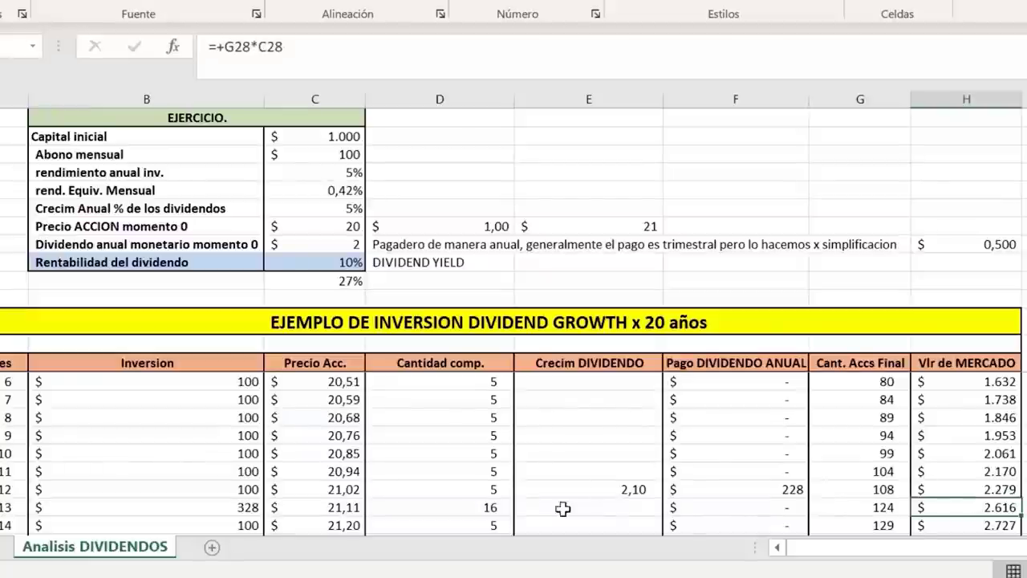
pyautogui.press('Down')
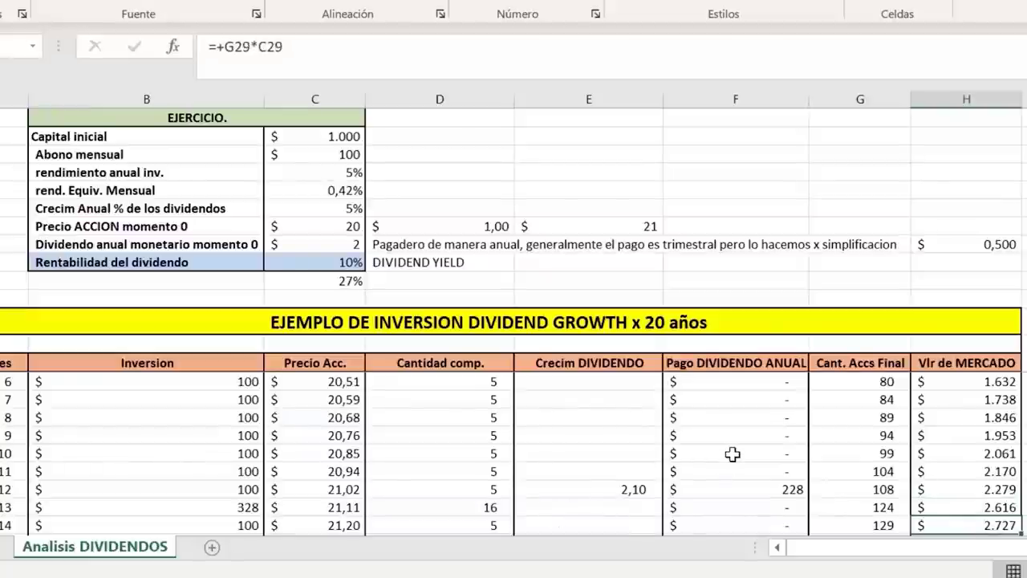
# Follow the Pago DIVIDENDO ANUAL column down from month 10 to month 123, reviewing the yearly dividend payments
pyautogui.click(600, 329)
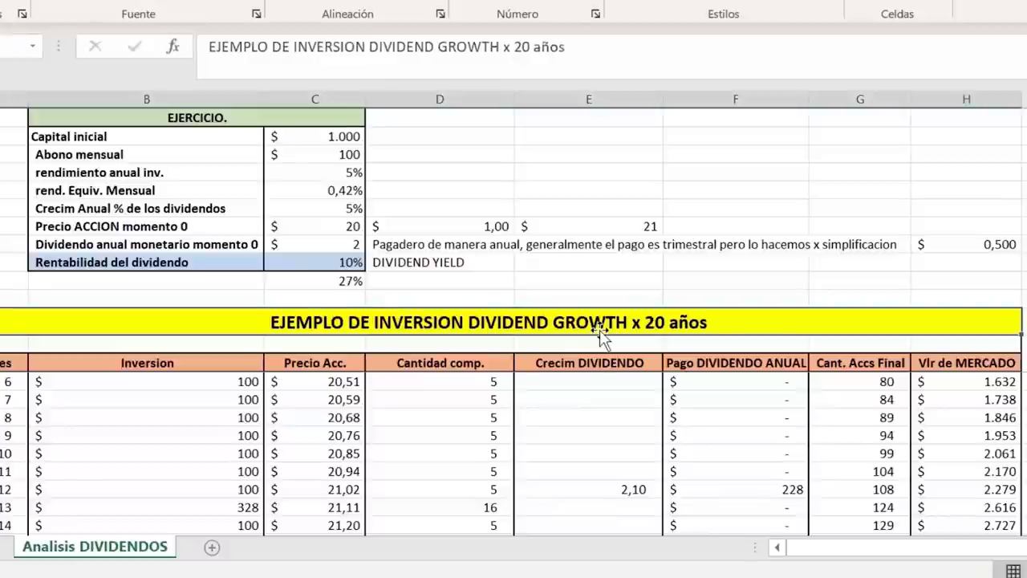
pyautogui.click(703, 452)
pyautogui.press('Down')
pyautogui.press('Down')
pyautogui.press('Down')
pyautogui.press('Down')
pyautogui.press('Down')
pyautogui.press('Down')
pyautogui.press('Down')
pyautogui.press('Down')
pyautogui.press('Down')
pyautogui.press('Down')
pyautogui.press('Down')
pyautogui.press('Down')
pyautogui.press('Down')
pyautogui.press('Down')
pyautogui.press('Down')
pyautogui.press('Down')
pyautogui.press('Down')
pyautogui.press('Down')
pyautogui.press('Down')
pyautogui.press('Down')
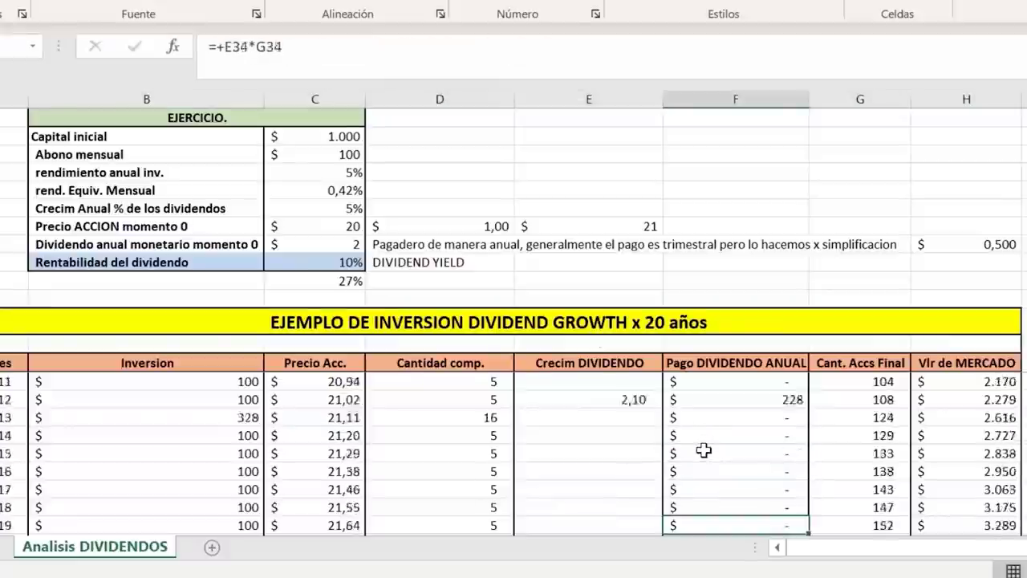
pyautogui.press('Down')
pyautogui.press('Down')
pyautogui.press('Down')
pyautogui.press('Down')
pyautogui.press('Down')
pyautogui.press('Down')
pyautogui.press('Down')
pyautogui.press('Down')
pyautogui.press('Down')
pyautogui.press('Down')
pyautogui.press('Down')
pyautogui.press('Down')
pyautogui.press('Down')
pyautogui.press('Down')
pyautogui.press('Down')
pyautogui.press('Down')
pyautogui.press('Down')
pyautogui.press('Down')
pyautogui.press('Down')
pyautogui.press('Down')
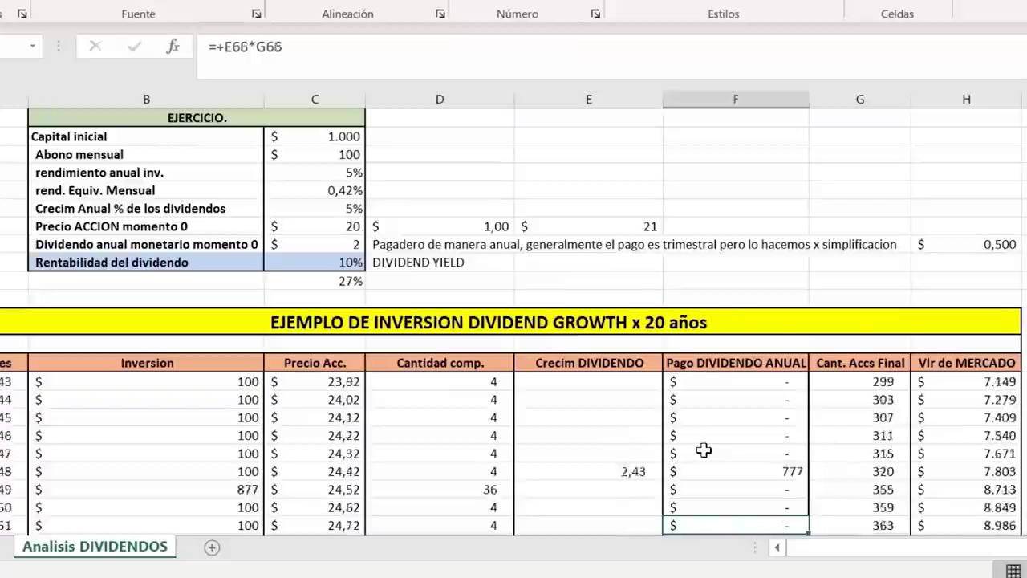
pyautogui.press('Down')
pyautogui.press('Down')
pyautogui.press('Down')
pyautogui.press('Down')
pyautogui.press('Down')
pyautogui.press('Down')
pyautogui.press('Down')
pyautogui.press('Down')
pyautogui.press('Down')
pyautogui.press('Down')
pyautogui.press('Down')
pyautogui.press('Down')
pyautogui.press('Down')
pyautogui.press('Down')
pyautogui.press('Down')
pyautogui.press('Down')
pyautogui.press('Down')
pyautogui.press('Down')
pyautogui.press('Down')
pyautogui.press('Down')
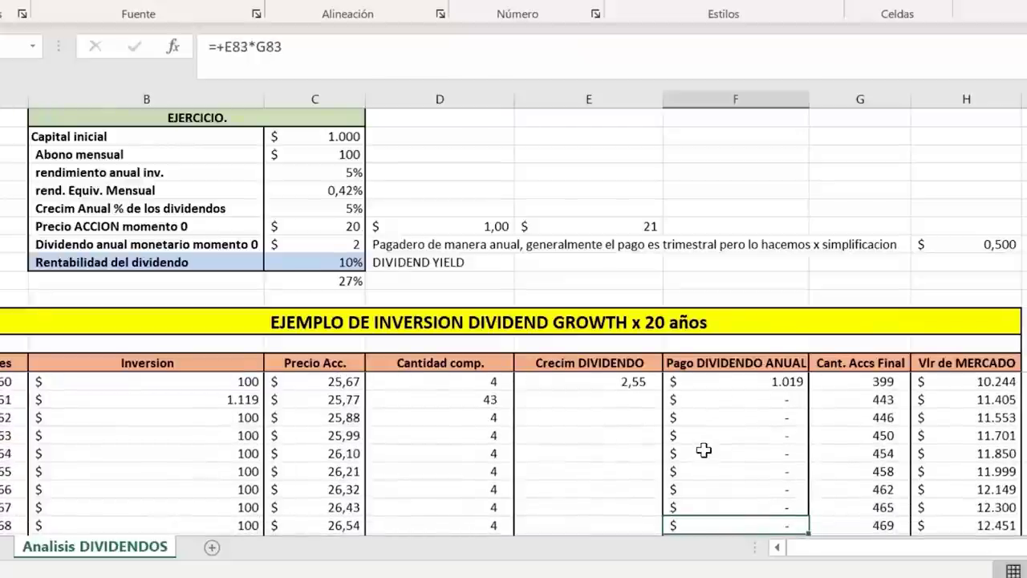
pyautogui.press('Down')
pyautogui.press('Down')
pyautogui.press('Down')
pyautogui.press('Down')
pyautogui.press('Down')
pyautogui.press('Down')
pyautogui.press('Down')
pyautogui.press('Down')
pyautogui.press('Down')
pyautogui.press('Down')
pyautogui.press('Down')
pyautogui.press('Down')
pyautogui.press('Down')
pyautogui.press('Down')
pyautogui.press('Down')
pyautogui.press('Down')
pyautogui.press('Down')
pyautogui.press('Down')
pyautogui.press('Down')
pyautogui.press('Down')
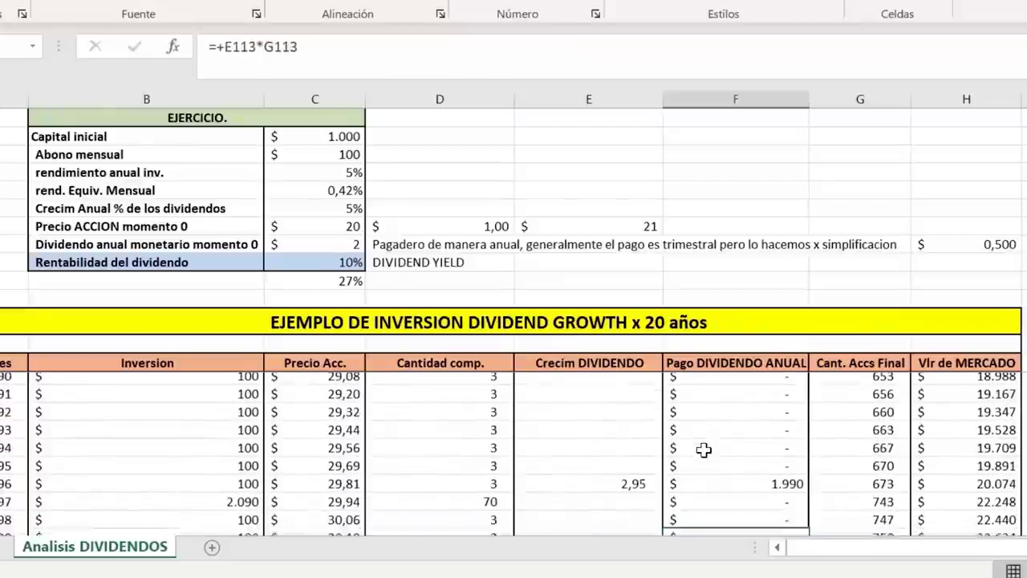
pyautogui.press('Down')
pyautogui.press('Down')
pyautogui.press('Down')
pyautogui.press('Down')
pyautogui.press('Down')
pyautogui.press('Down')
pyautogui.press('Down')
pyautogui.press('Down')
pyautogui.press('Down')
pyautogui.press('Down')
pyautogui.press('Down')
pyautogui.press('Down')
pyautogui.press('Down')
pyautogui.press('Down')
pyautogui.press('Down')
pyautogui.press('Down')
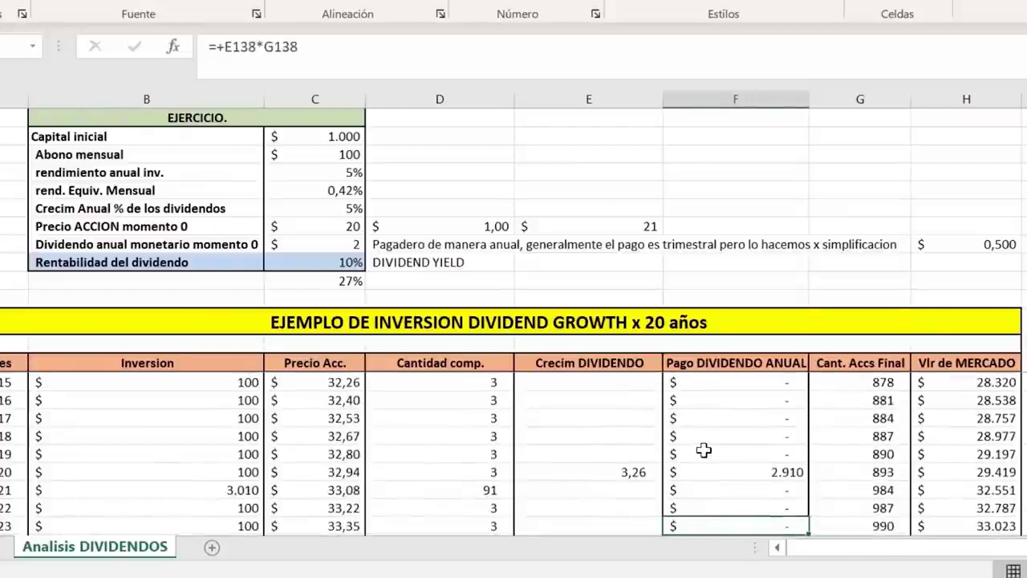
# Check the month 240 values and formulas for Pago DIVIDENDO ANUAL, Cant. Accs Final and Vlr de MERCADO
pyautogui.hotkey('ctrl', 'Down')
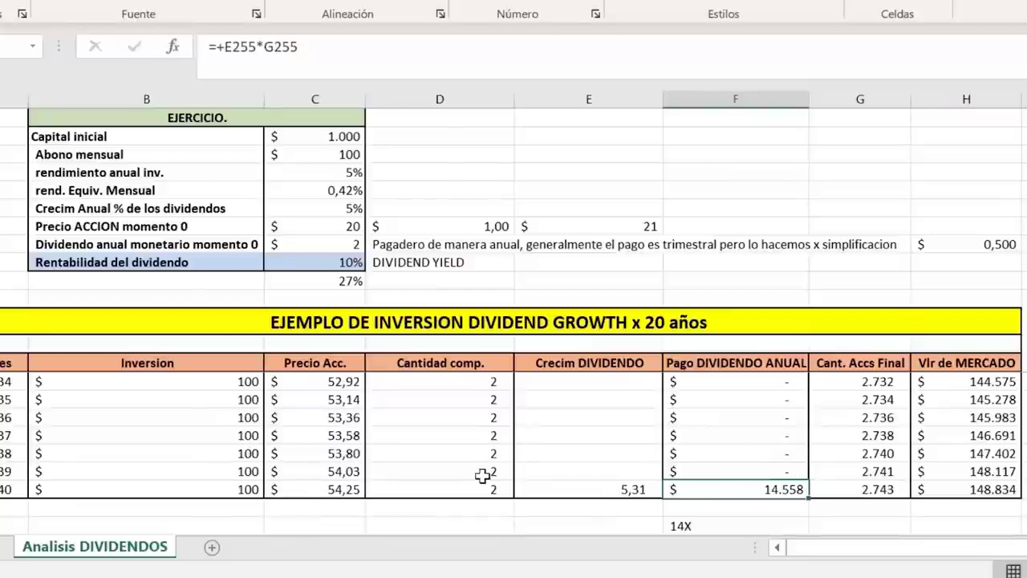
pyautogui.click(870, 489)
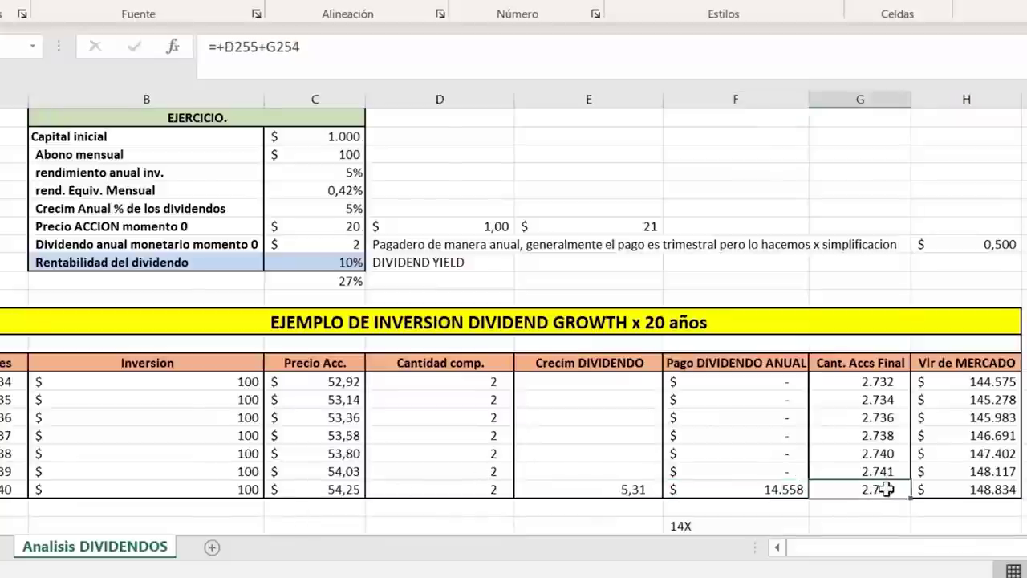
pyautogui.click(1007, 487)
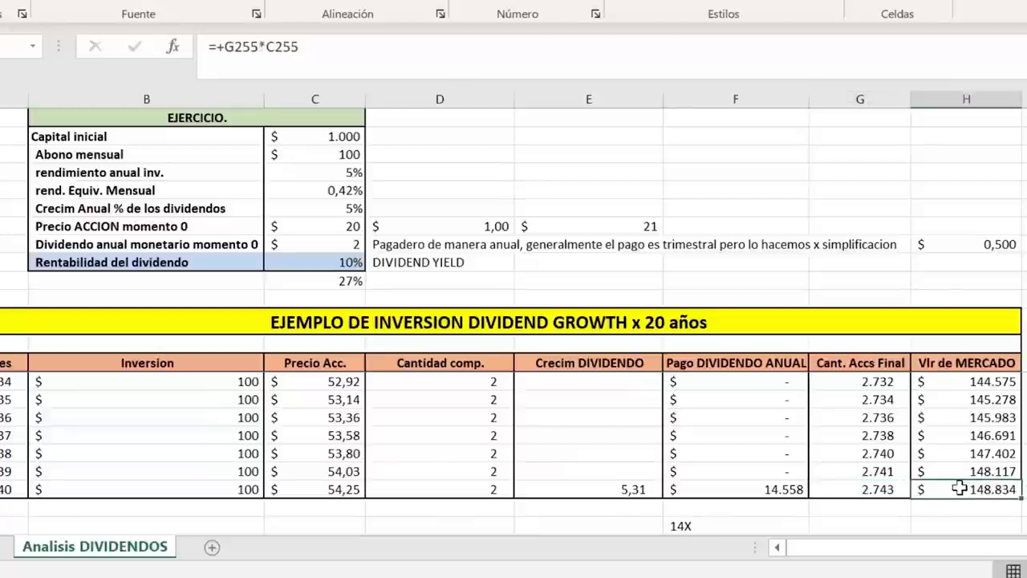